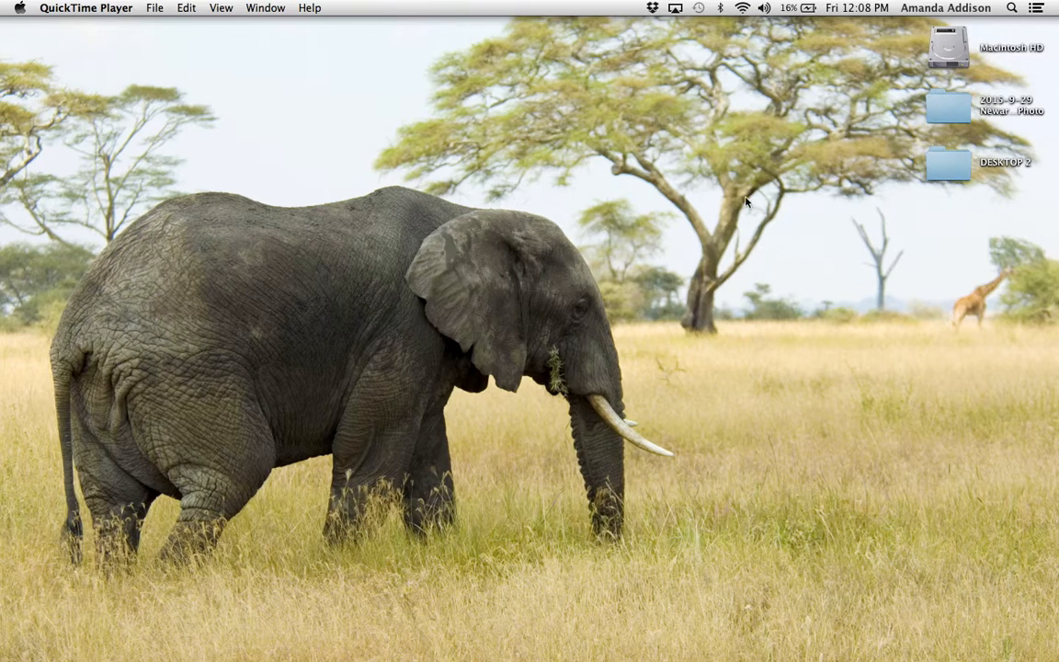
Launch GSP5 in preview mode and nudge the toolbox slightly upward beside the blank sketch
click(1015, 7)
key(BackSpace)
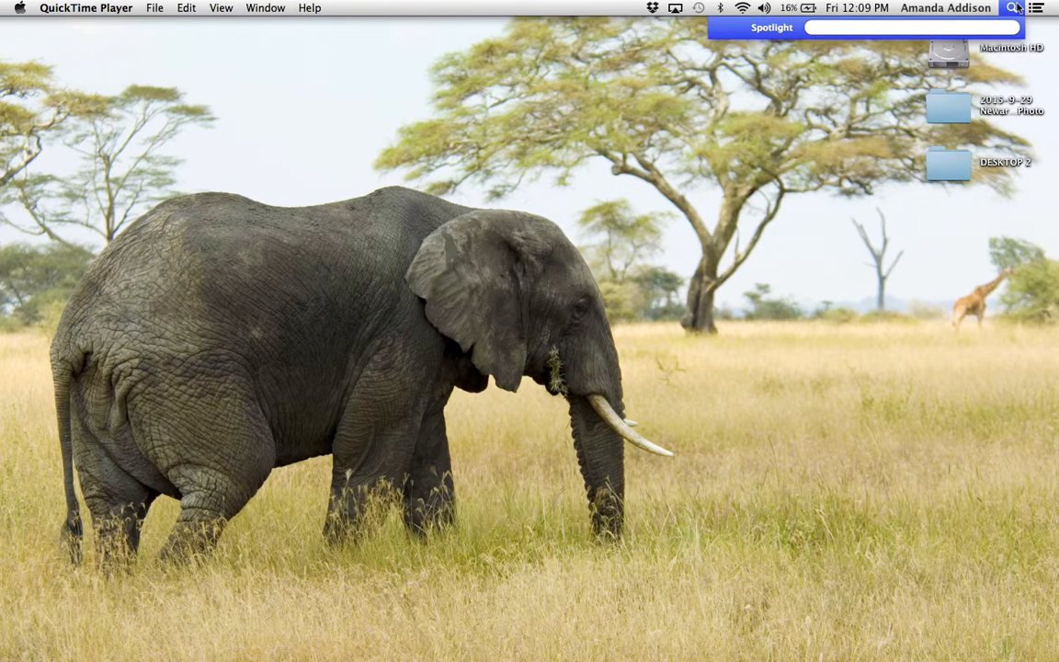
text(gsp5)
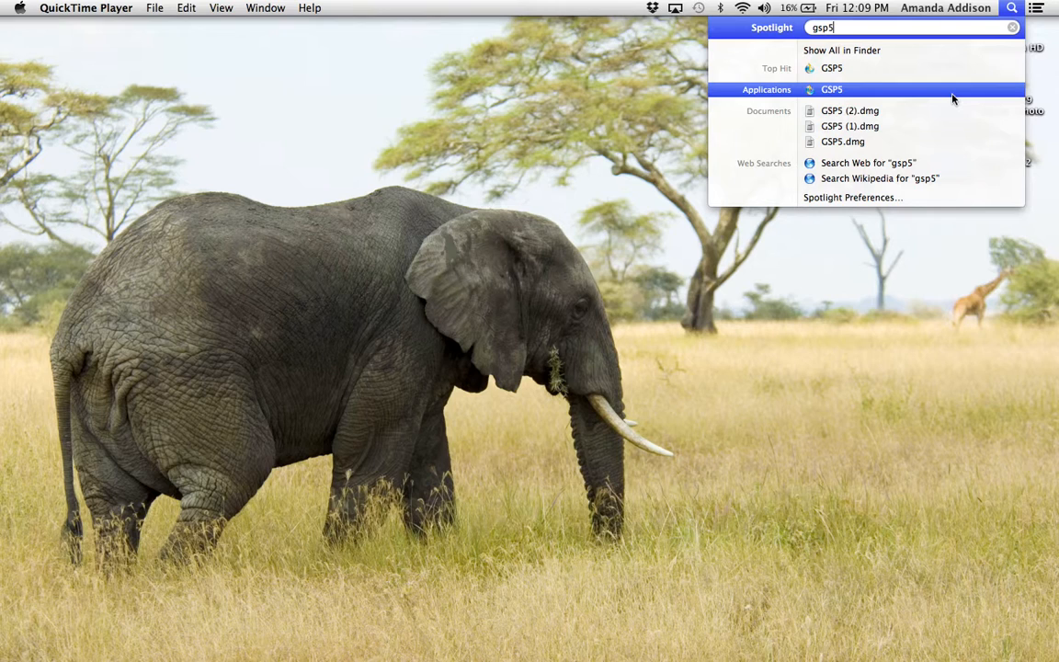
click(952, 94)
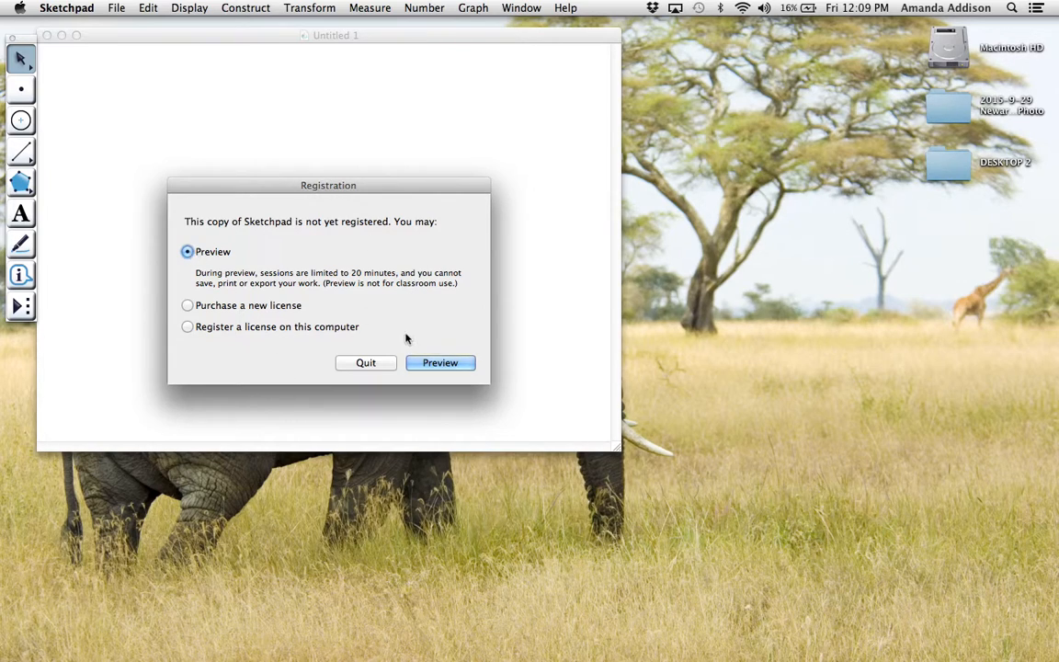
click(432, 363)
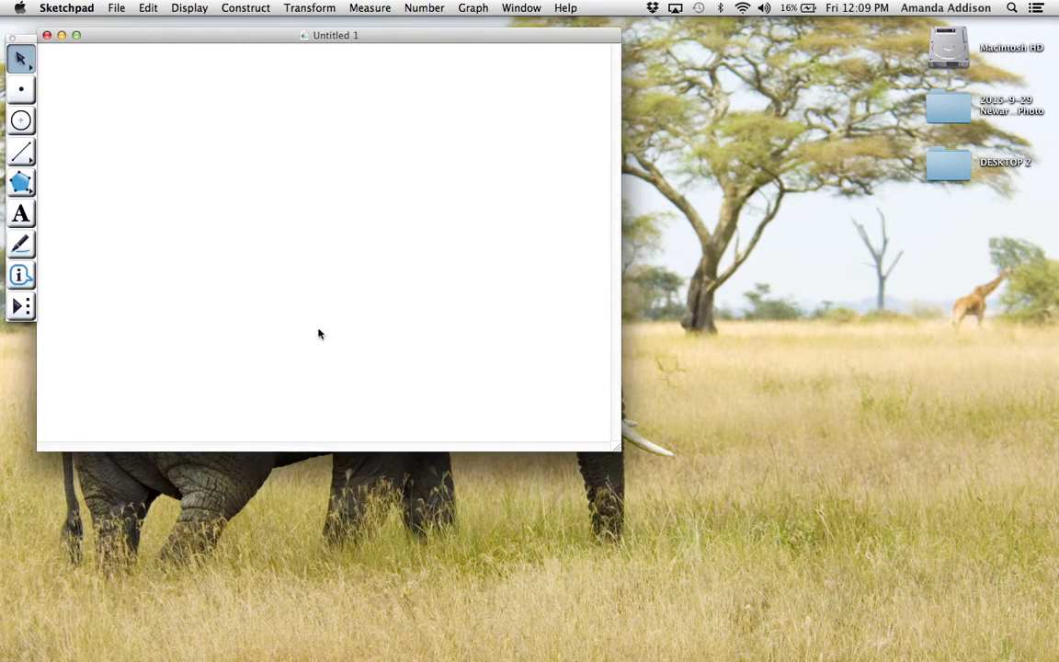
mouse_move(31, 42)
mouse_down()
mouse_move(19, 22)
mouse_move(36, 25)
mouse_move(27, 47)
mouse_move(30, 34)
mouse_up()
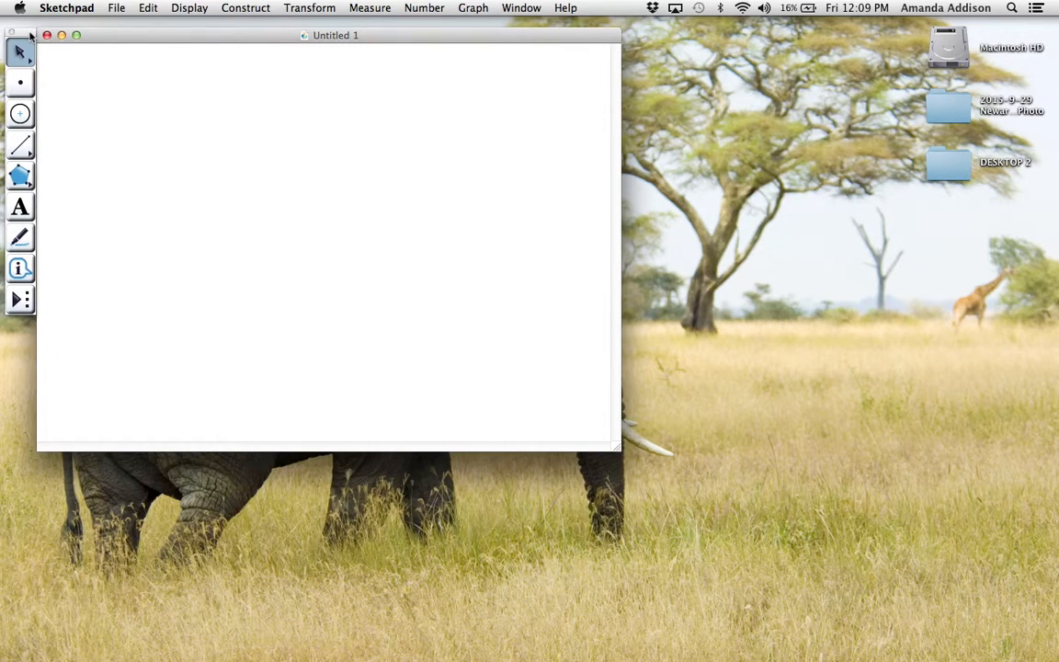
Hide the toolbox and show it again
click(195, 9)
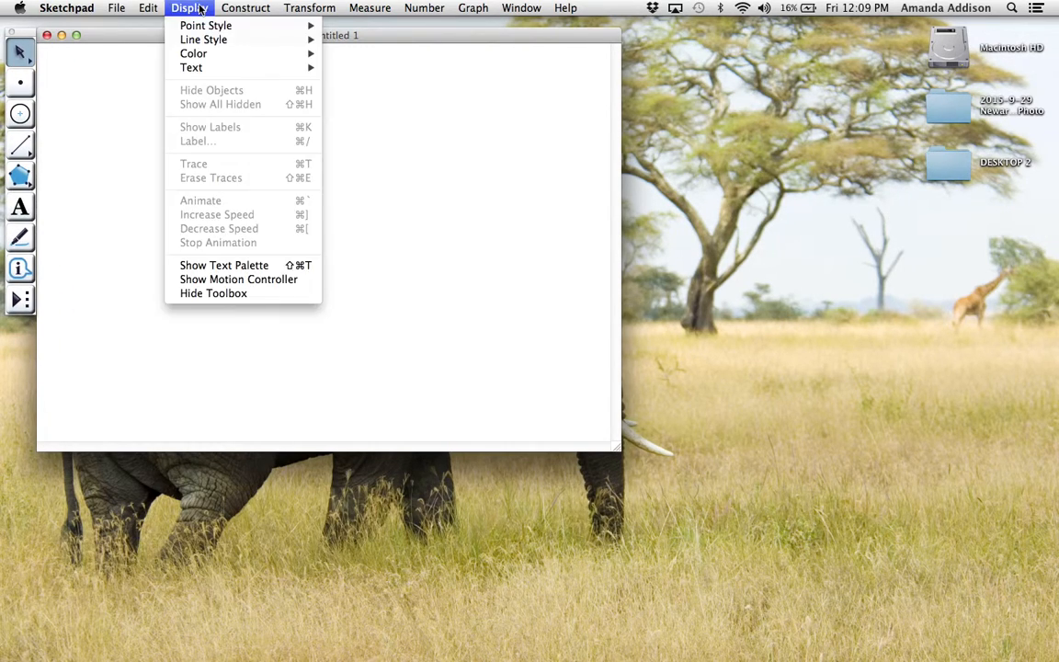
click(235, 301)
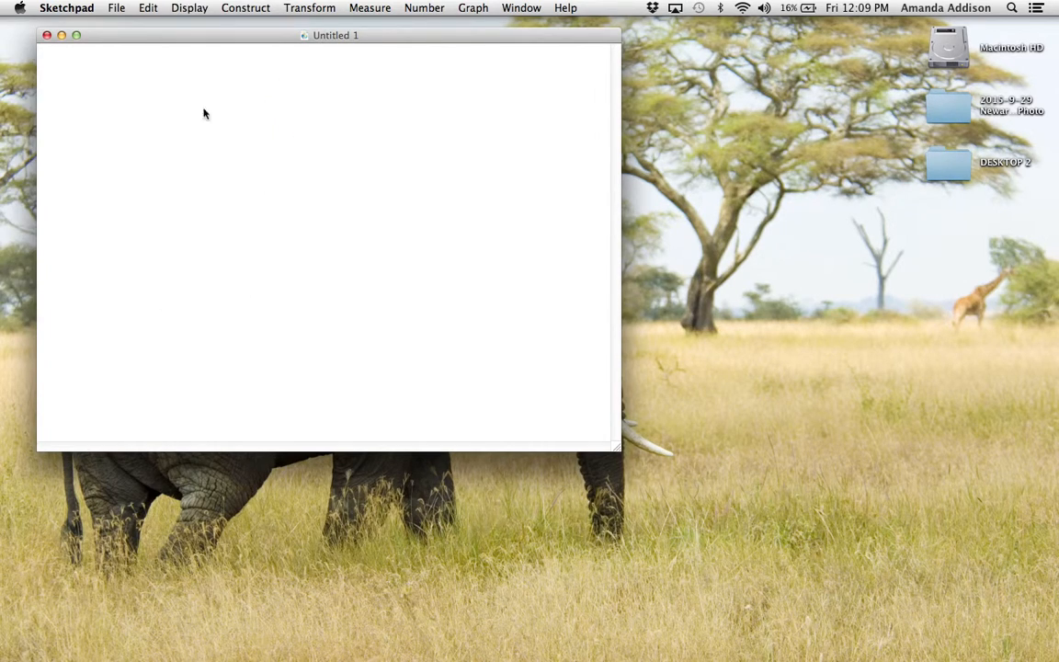
click(194, 5)
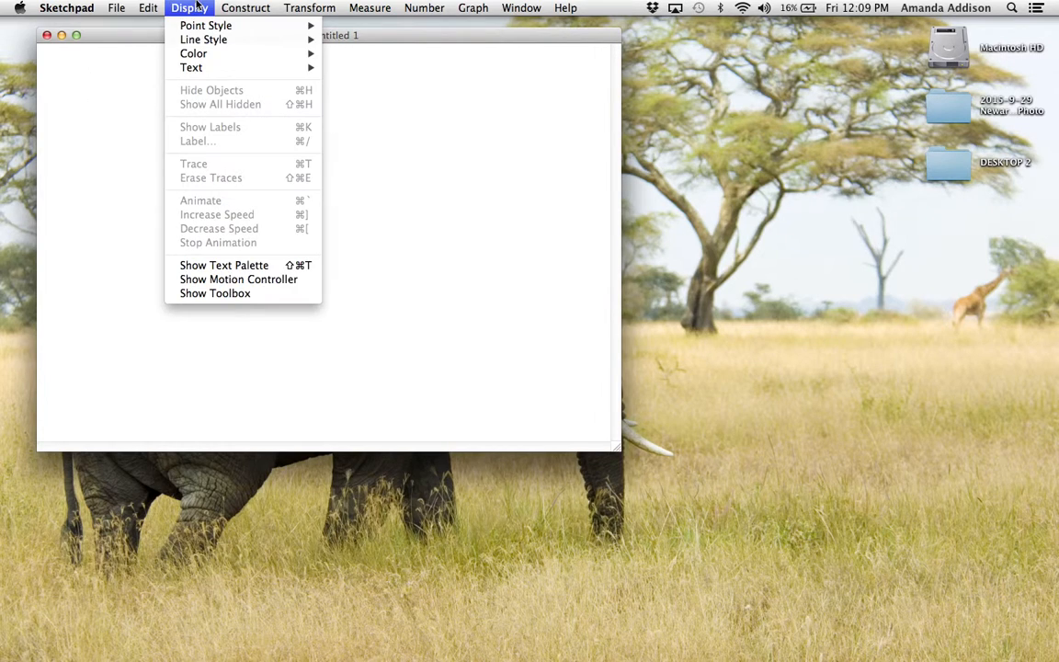
click(235, 300)
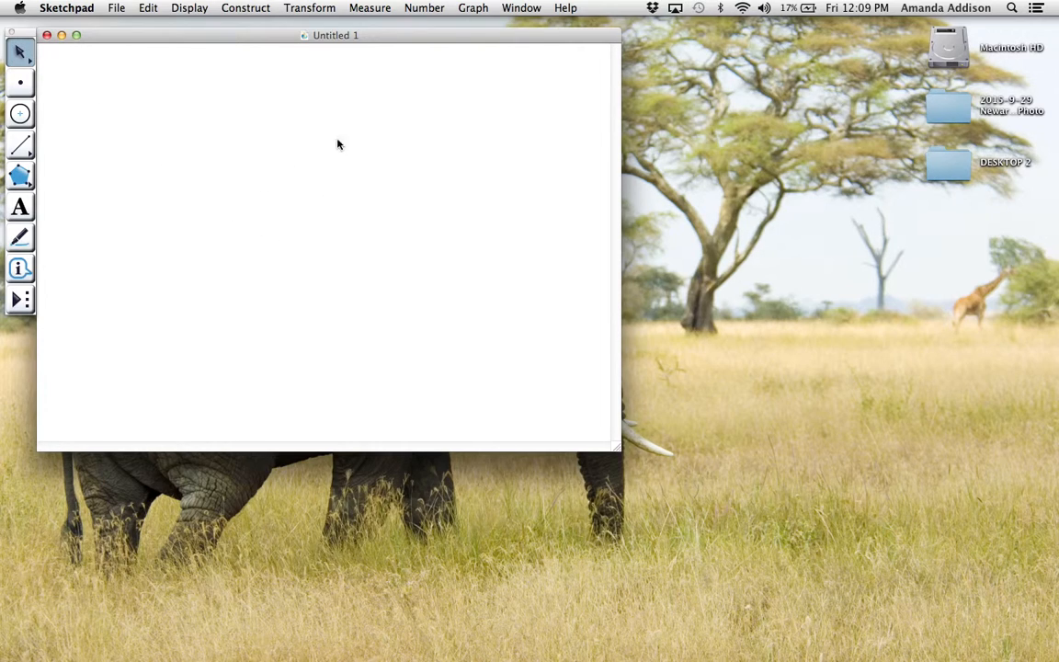
Place three free points in the upper part of the sketch, forming a small downward-pointing triangle
drag(299, 90, 595, 391)
click(21, 86)
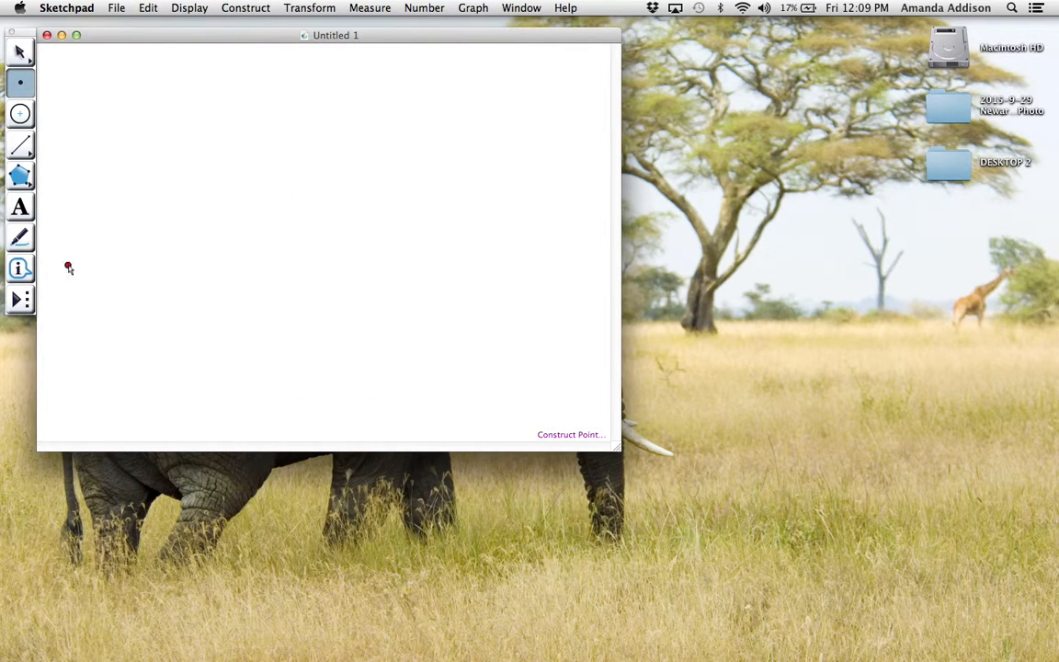
click(454, 86)
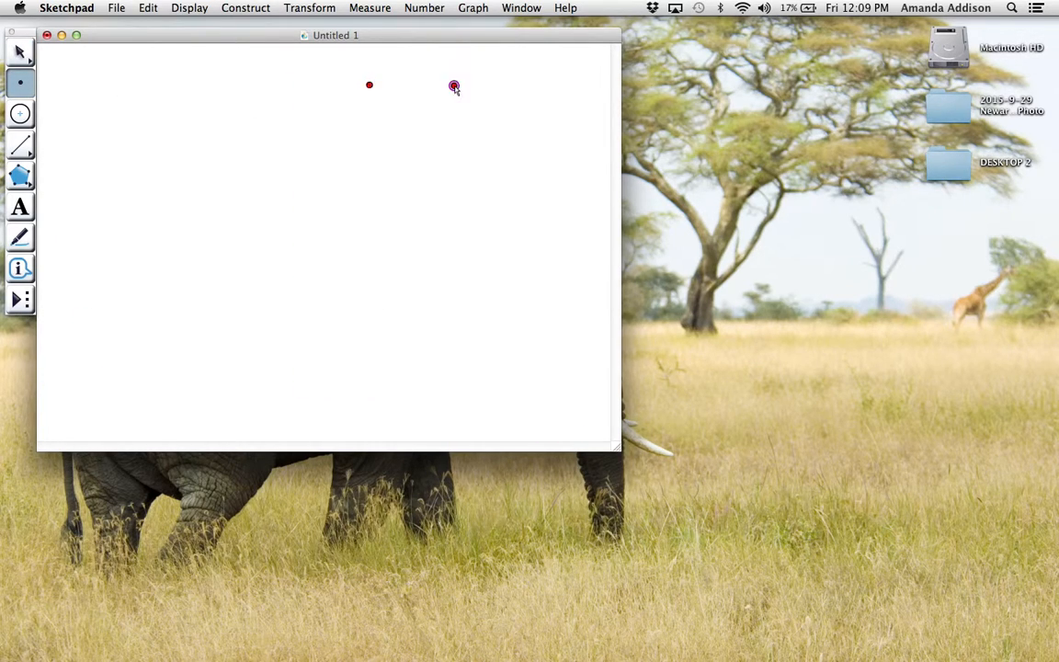
click(417, 144)
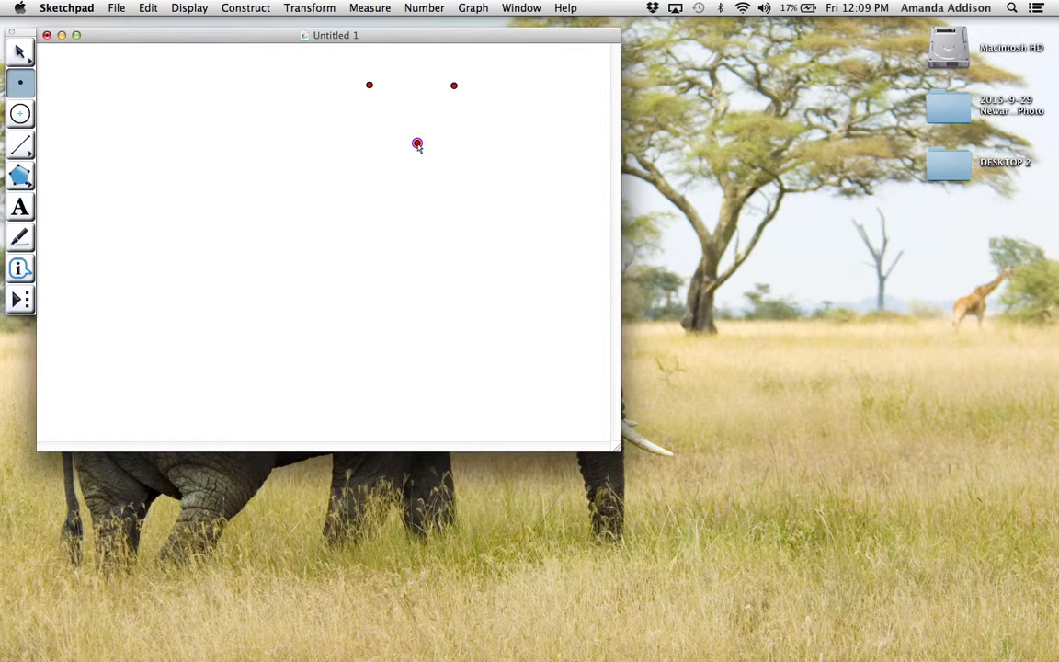
Reposition the three points into a flat triangle with one point above and between the other two
click(21, 52)
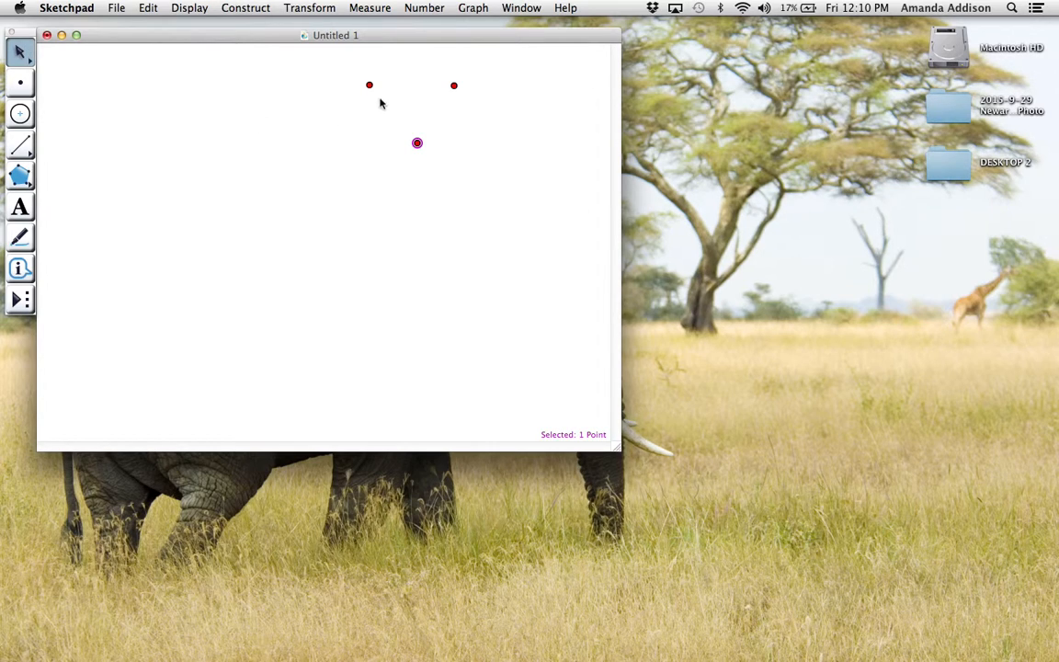
drag(417, 143, 324, 58)
click(352, 107)
drag(370, 85, 287, 159)
drag(455, 85, 402, 168)
drag(324, 59, 353, 125)
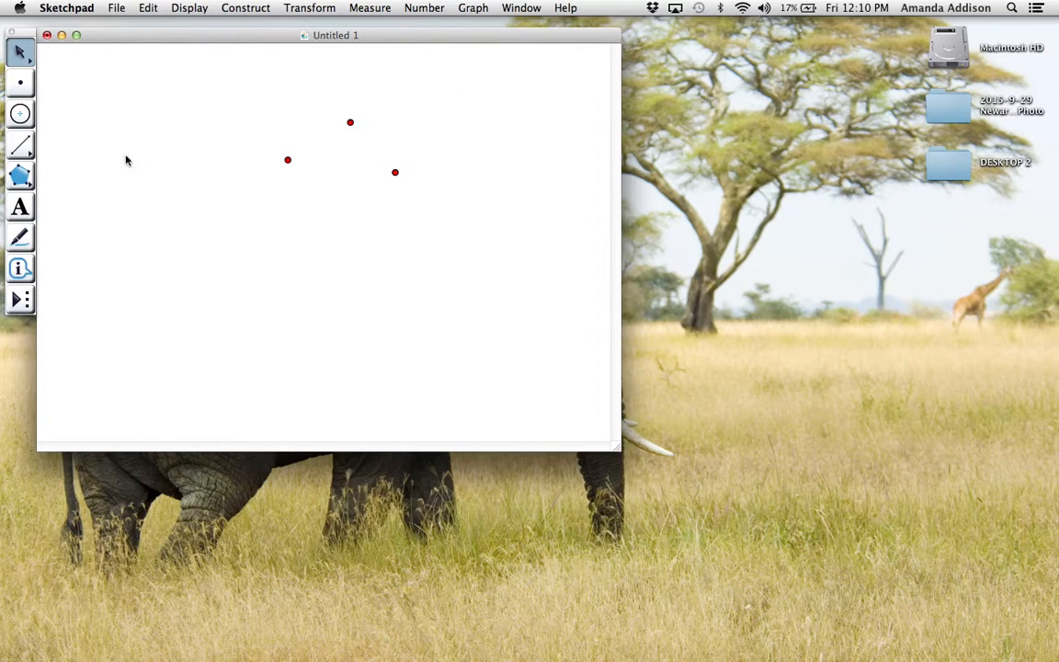
Show the labels of the three points, starting with the left point, followed by the upper and the right one
click(21, 208)
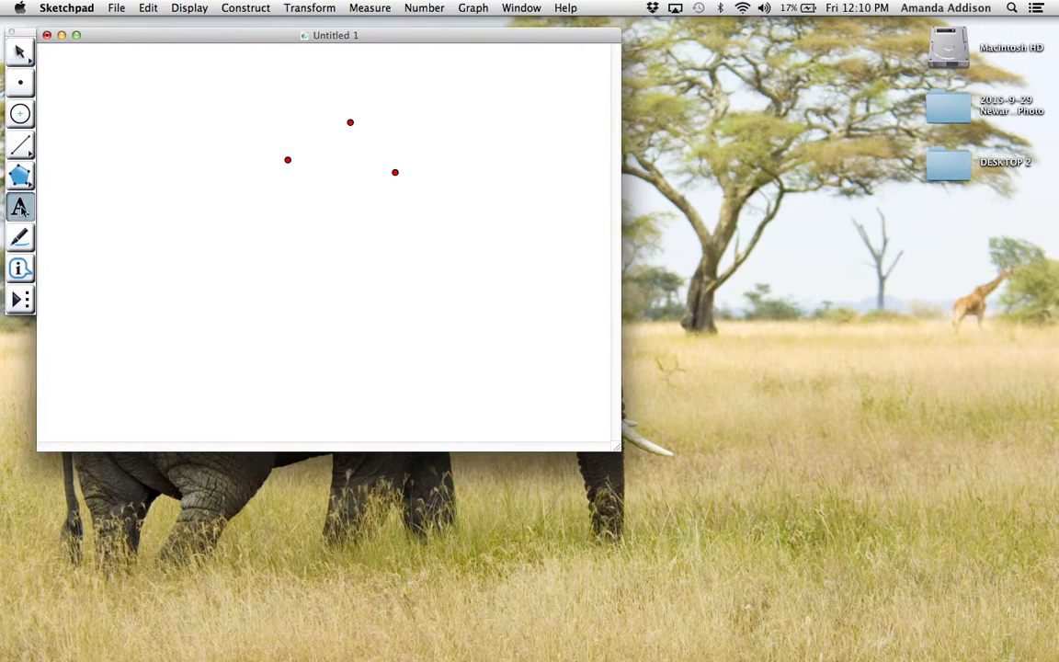
click(288, 164)
click(350, 123)
click(395, 174)
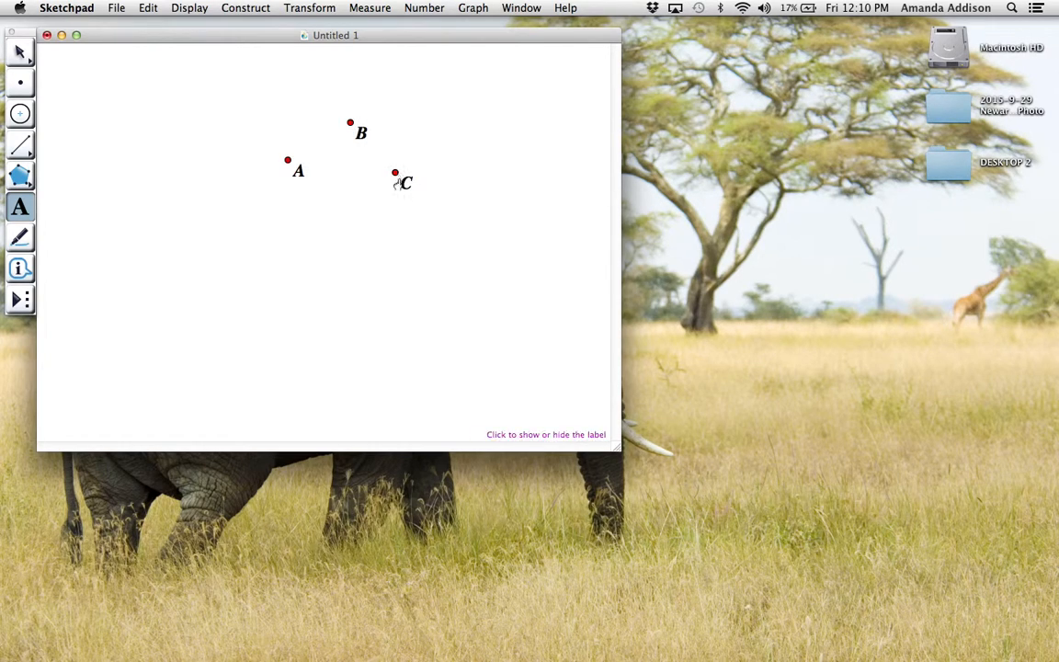
Arrange the points in a roughly horizontal row with B on the left, A in the middle and C on the right
click(21, 53)
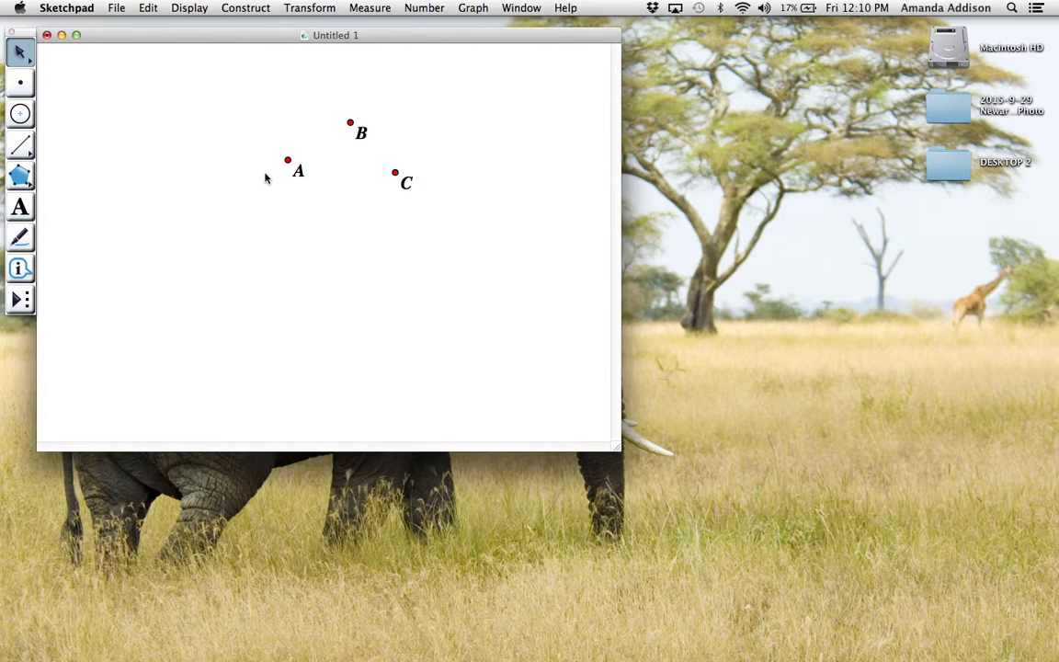
drag(350, 123, 225, 172)
drag(288, 160, 288, 167)
drag(396, 173, 334, 166)
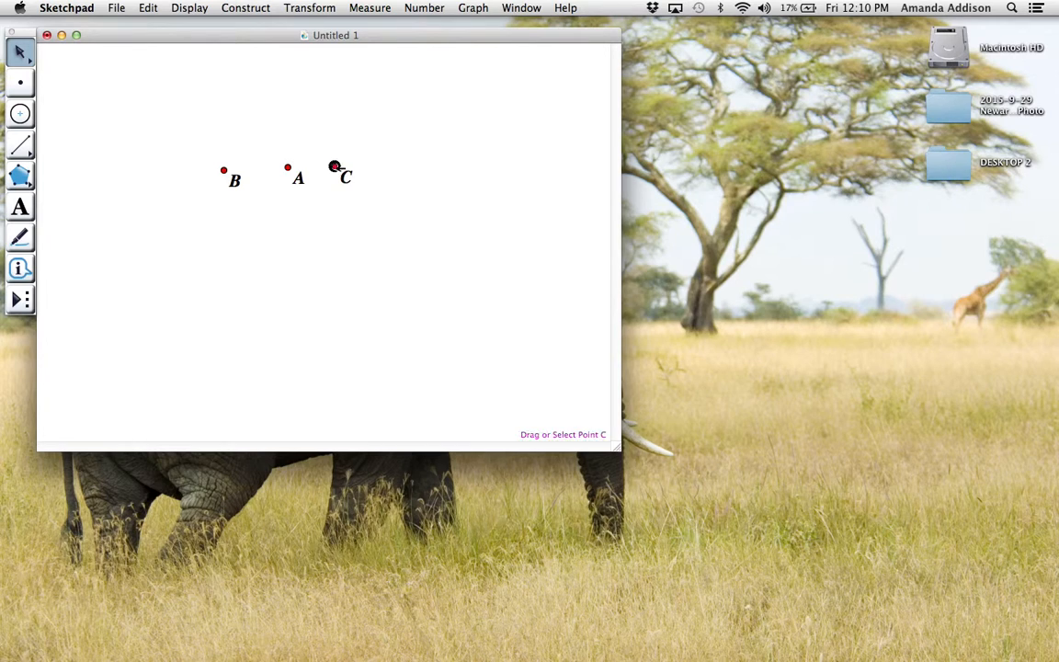
Rename the label of point C to E
double_click(342, 175)
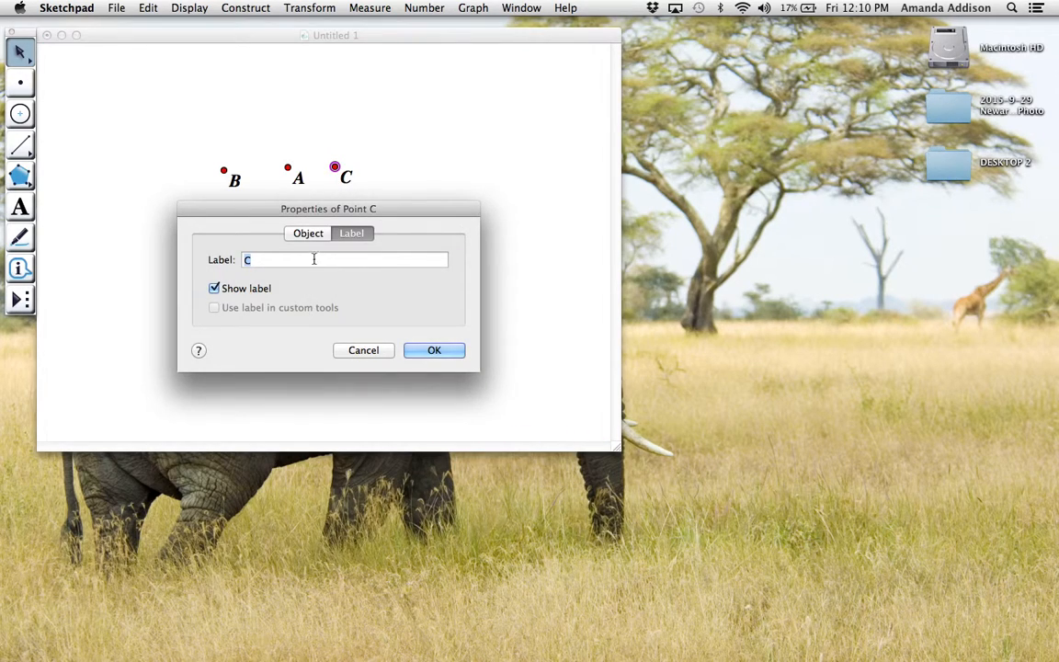
text(E)
click(433, 352)
click(444, 355)
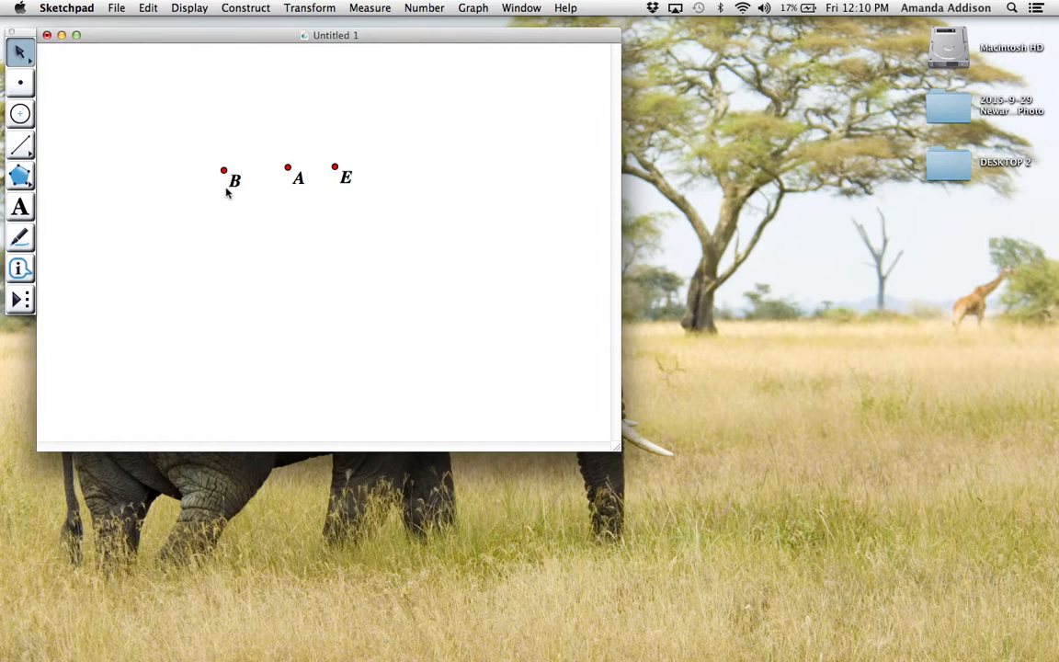
Delete all three labelled points, undo the deletion and deselect them
drag(197, 169, 480, 282)
key(BackSpace)
click(145, 7)
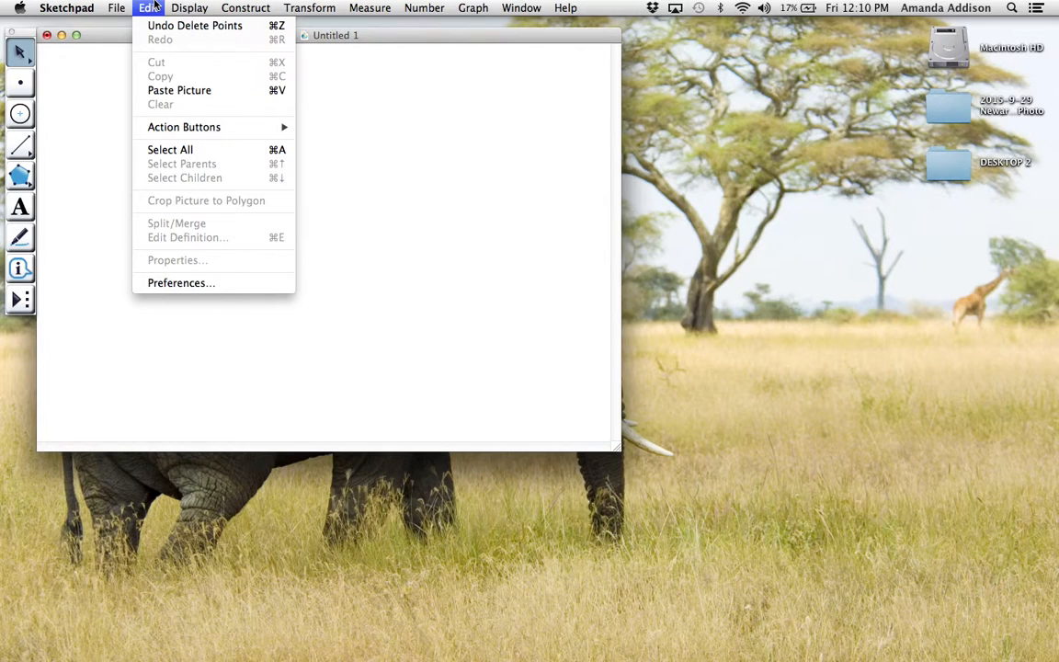
click(153, 26)
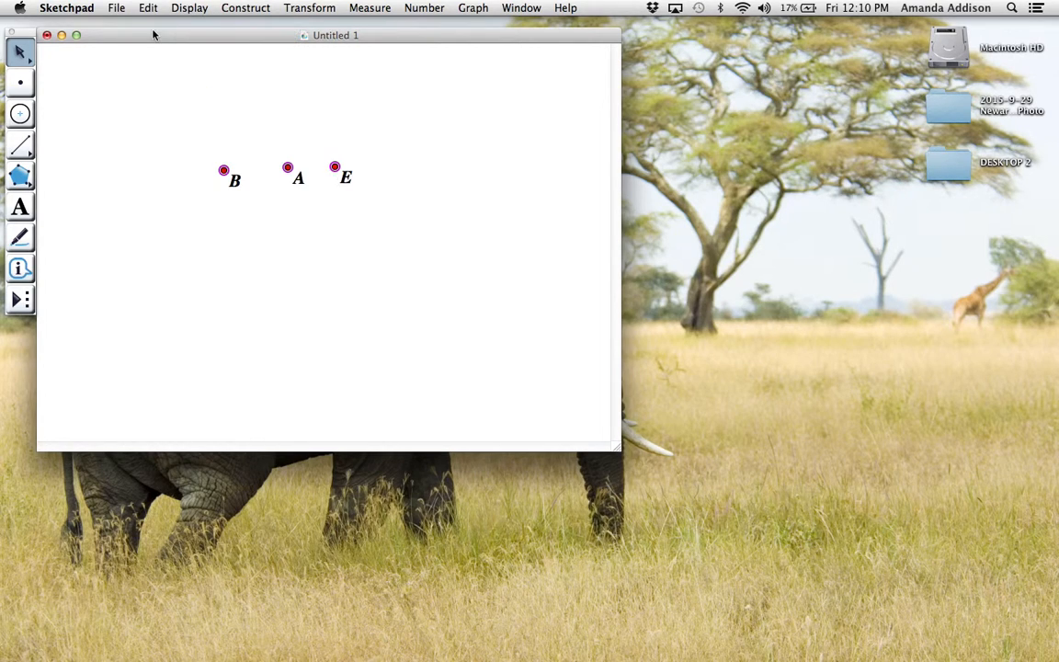
click(452, 176)
Draw a small circle above and to the right of point E, and move it down to the right of the point row
click(20, 115)
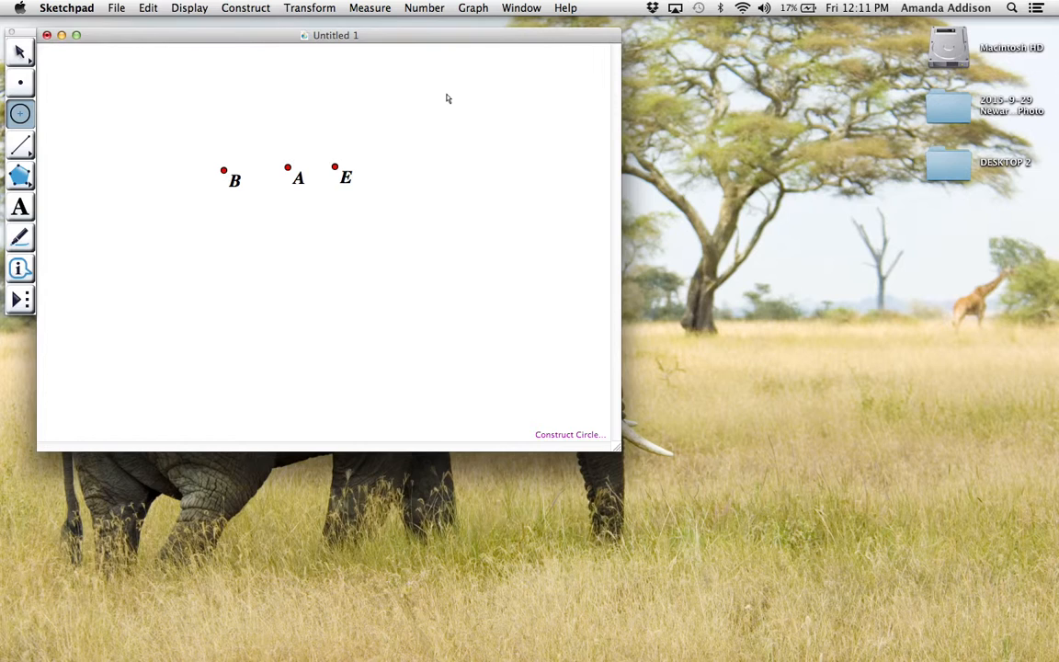
drag(389, 91, 397, 130)
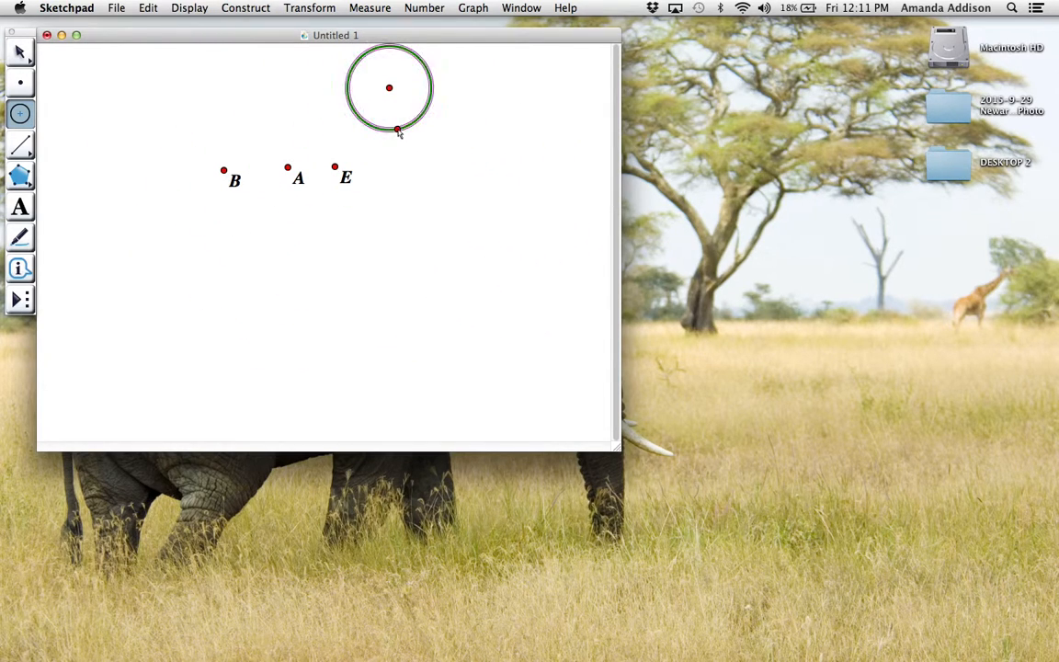
click(20, 52)
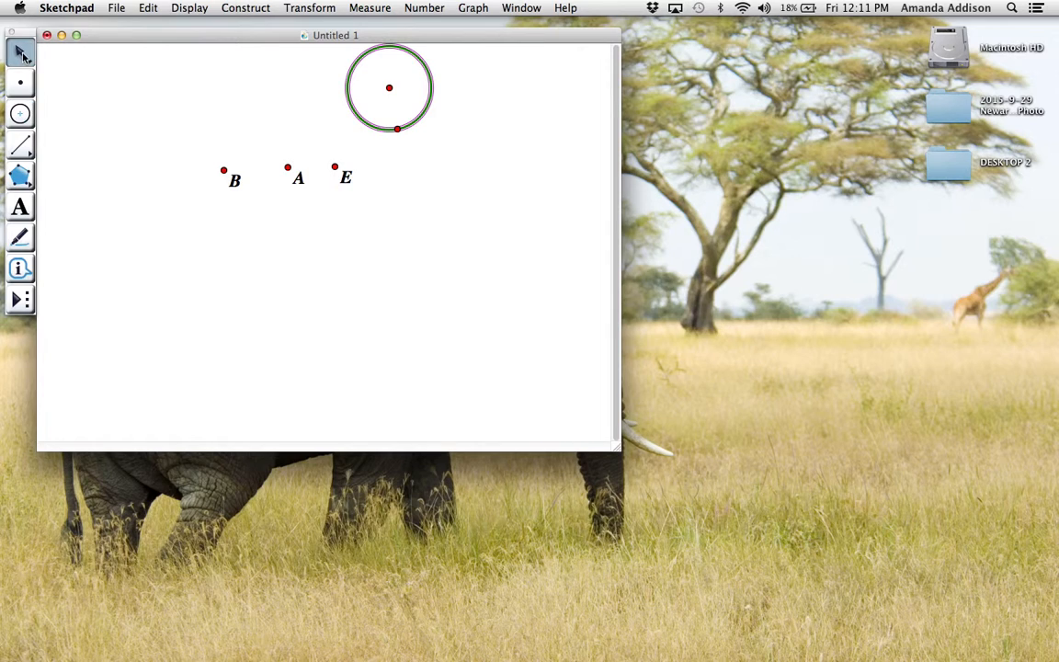
drag(417, 52, 467, 145)
click(511, 158)
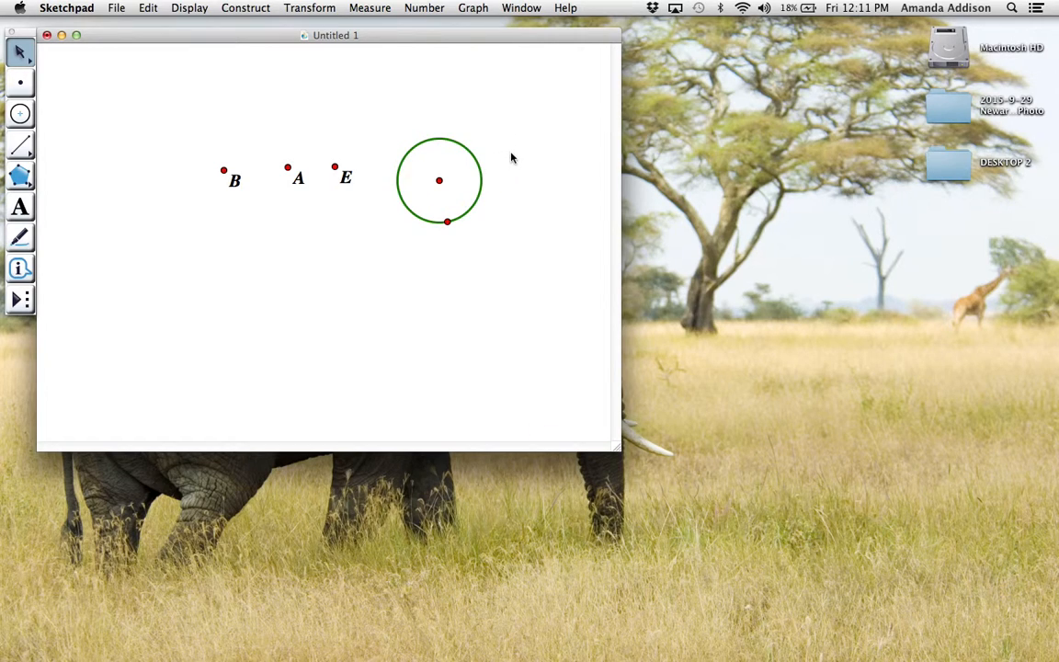
Set the circle's color to red and its line style to thick
click(483, 161)
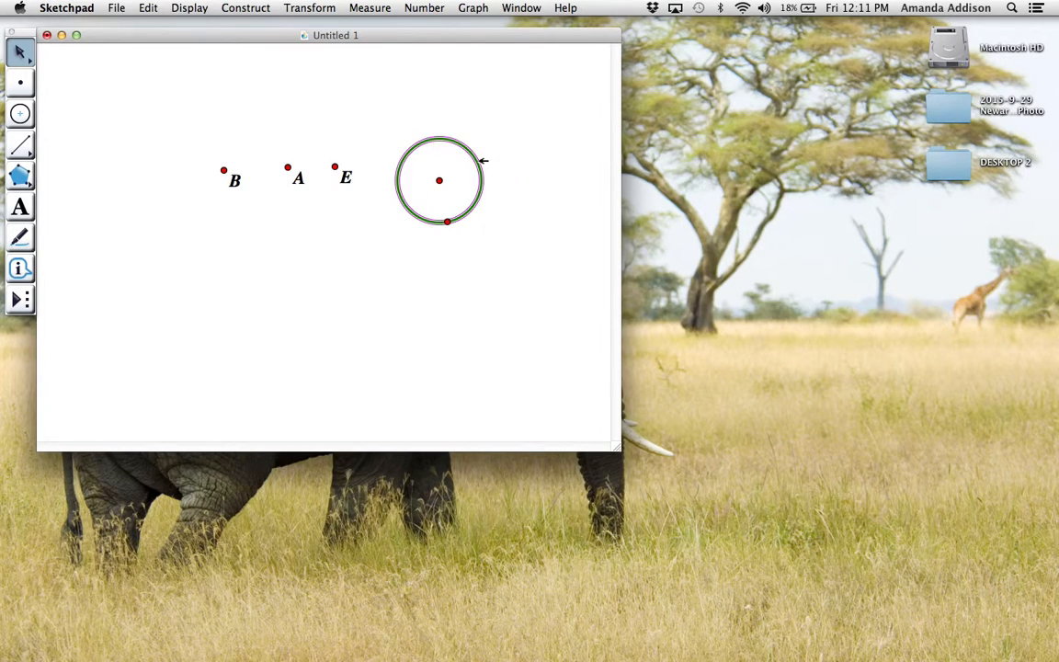
click(184, 9)
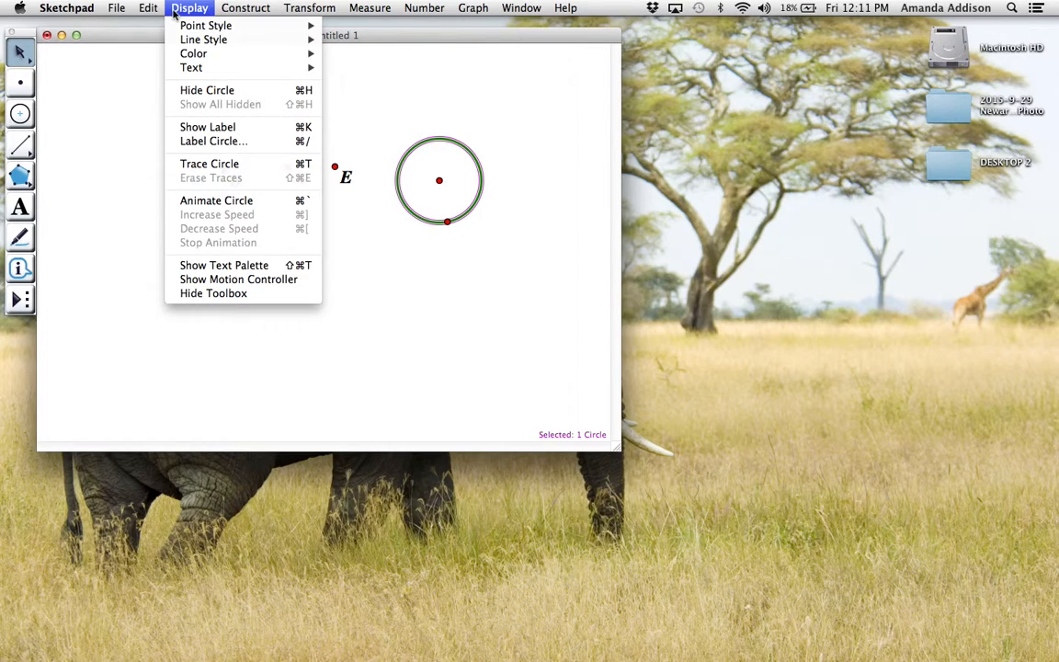
mouse_move(207, 54)
click(358, 69)
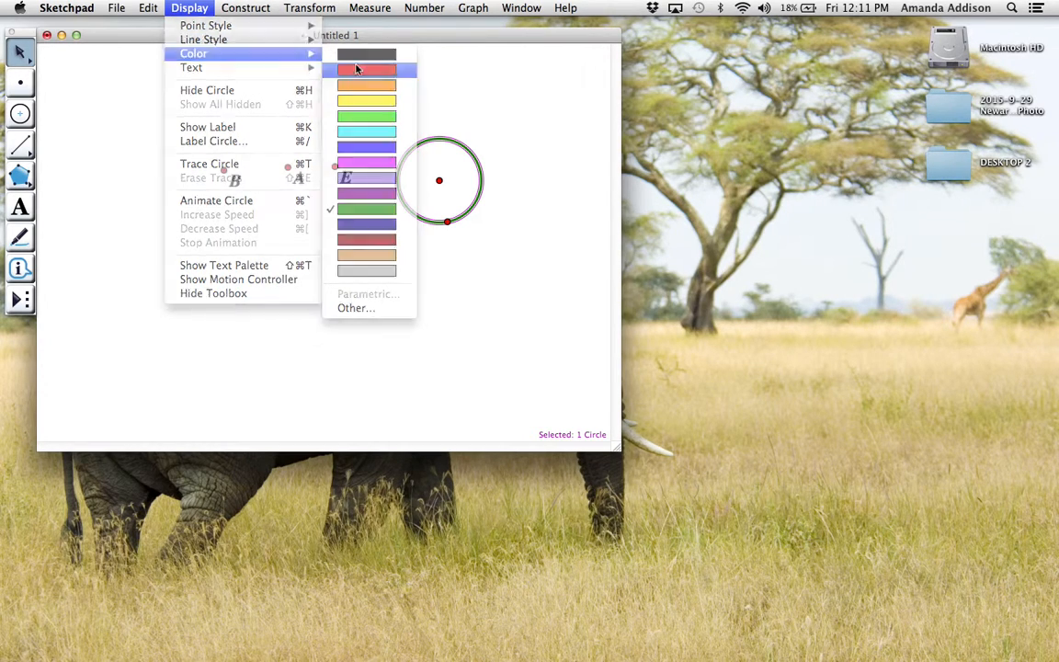
click(195, 9)
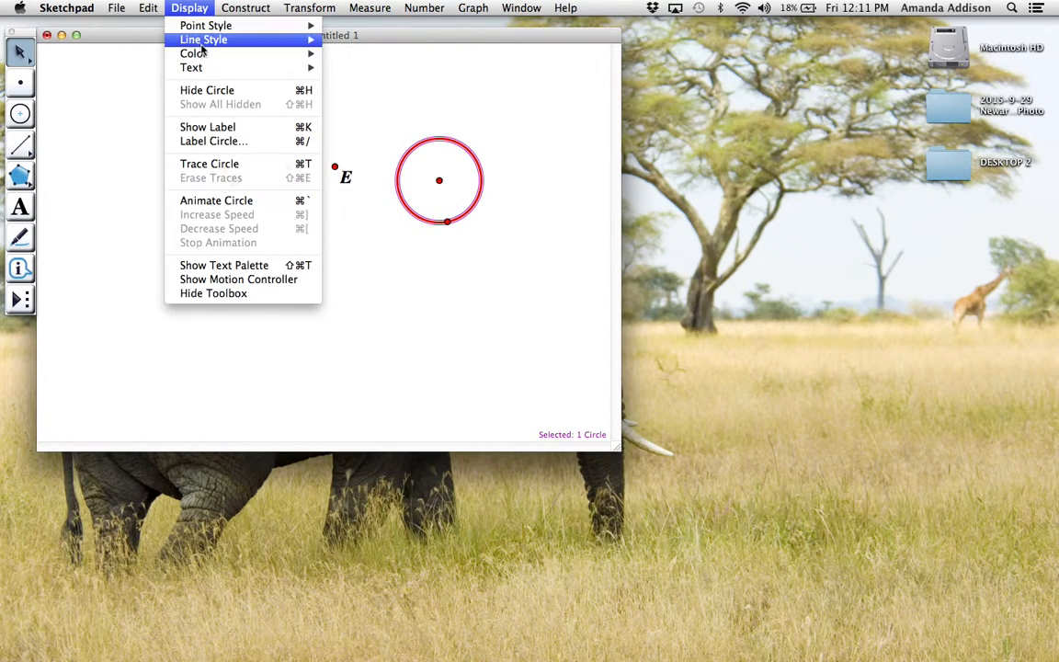
mouse_move(189, 42)
click(365, 83)
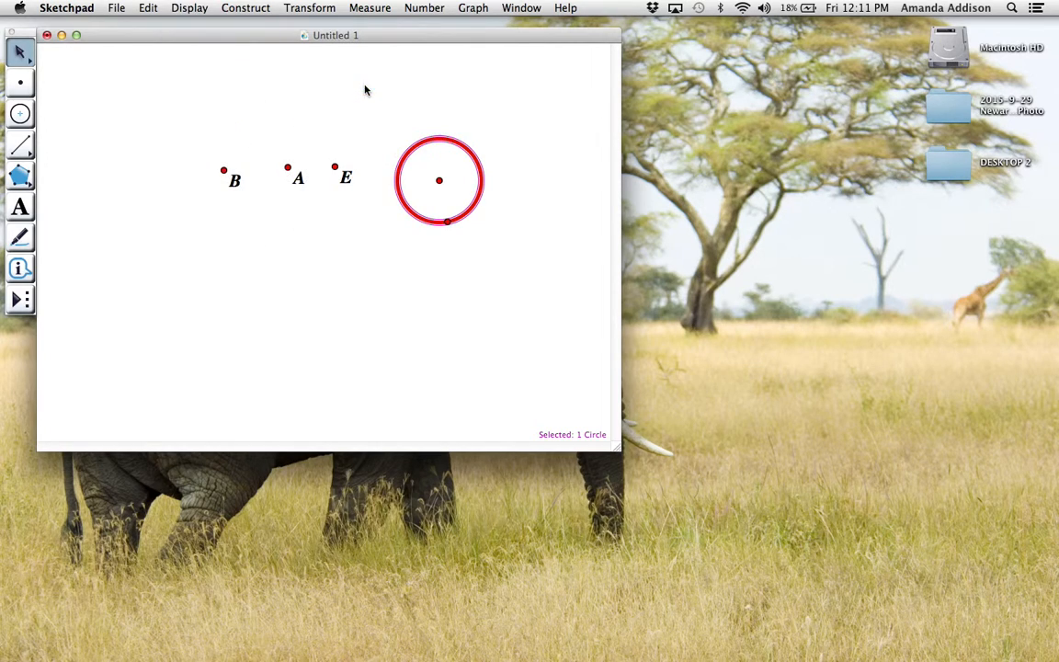
click(505, 152)
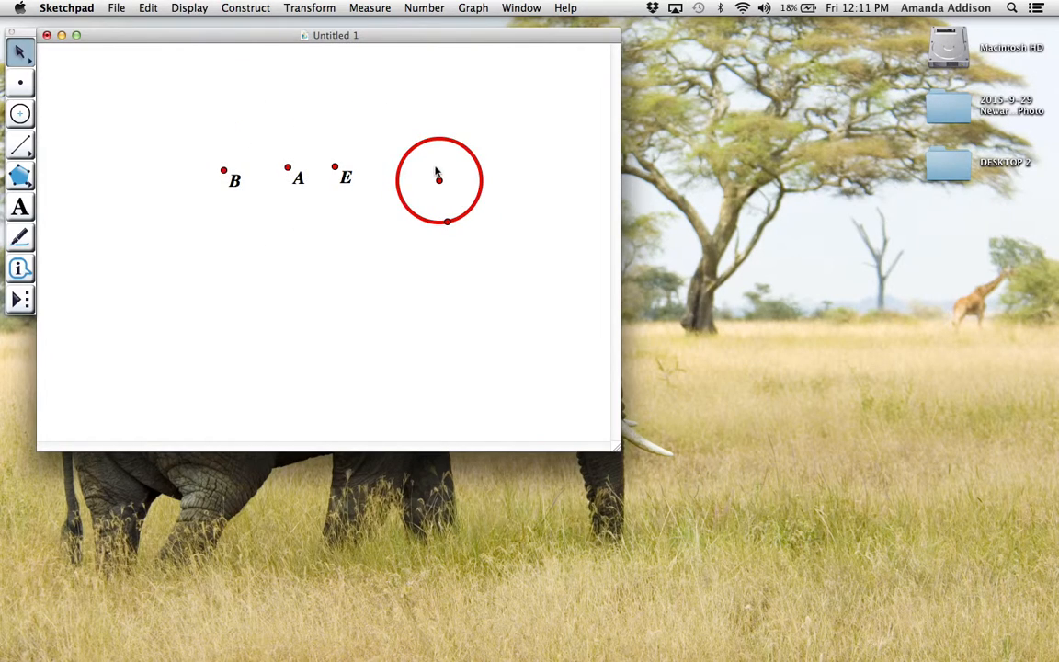
Construct the interior of the red circle and deselect it
click(468, 145)
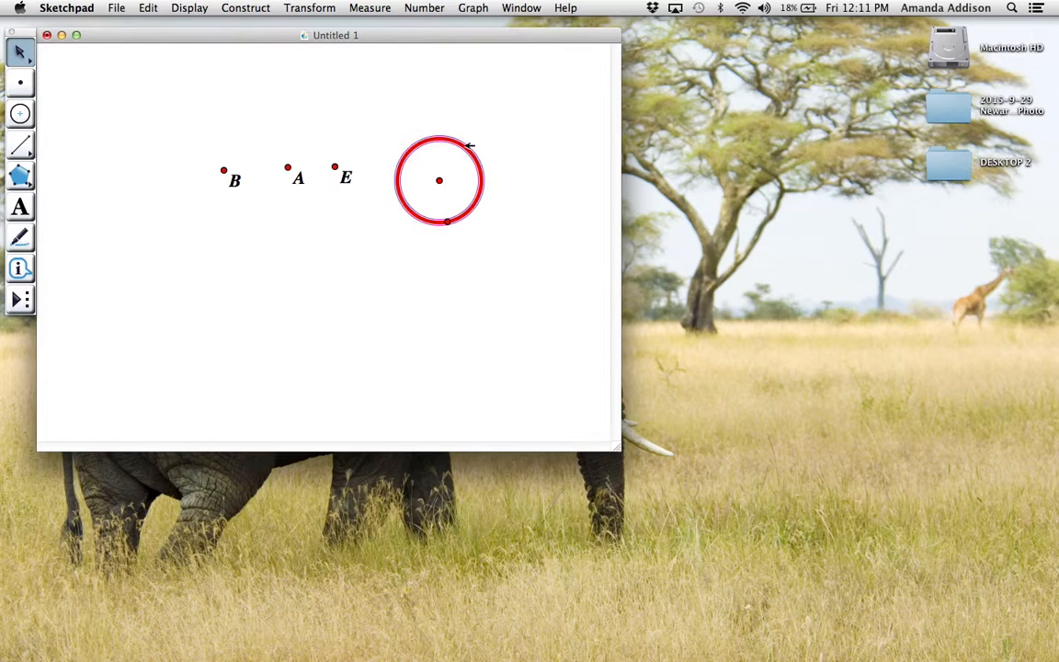
click(256, 9)
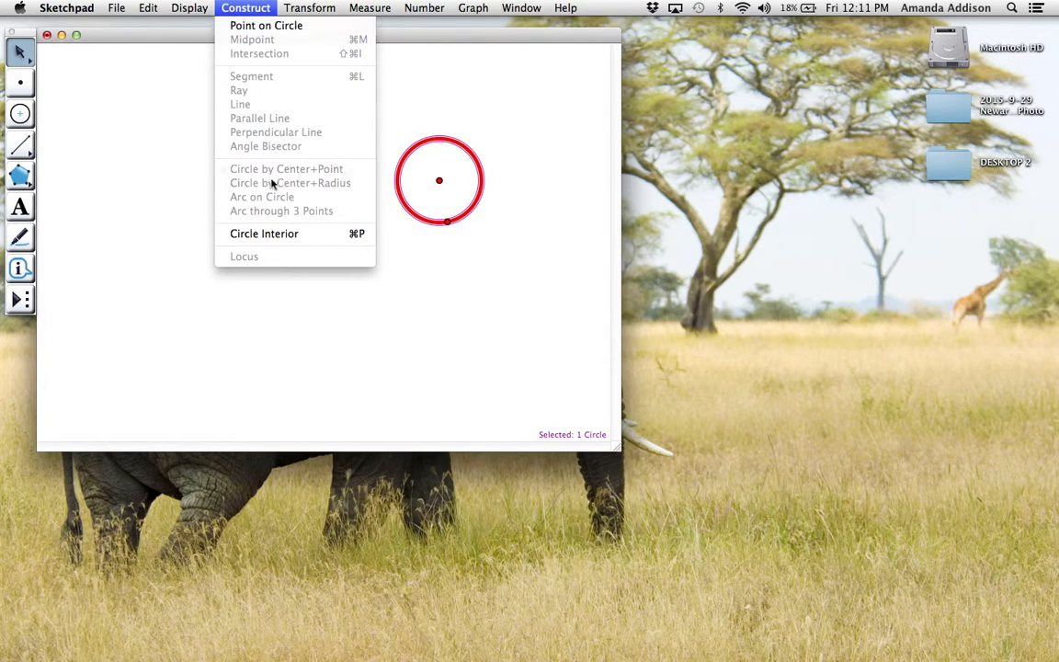
click(287, 234)
click(442, 52)
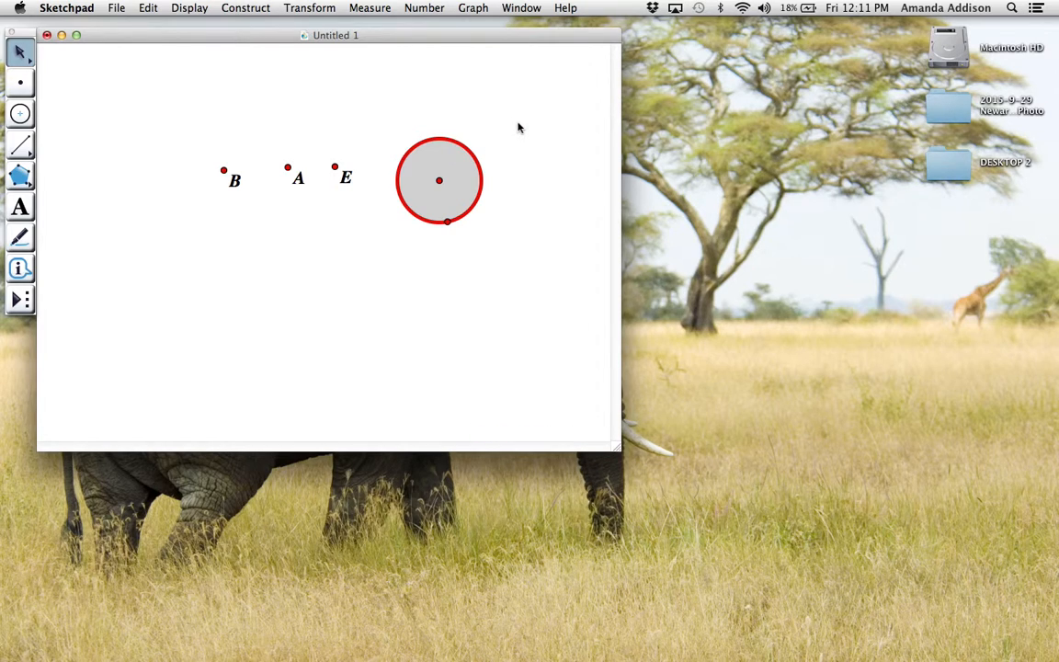
Set the circle interior's color to blue and enlarge the circle by moving the point on its edge outward
click(455, 182)
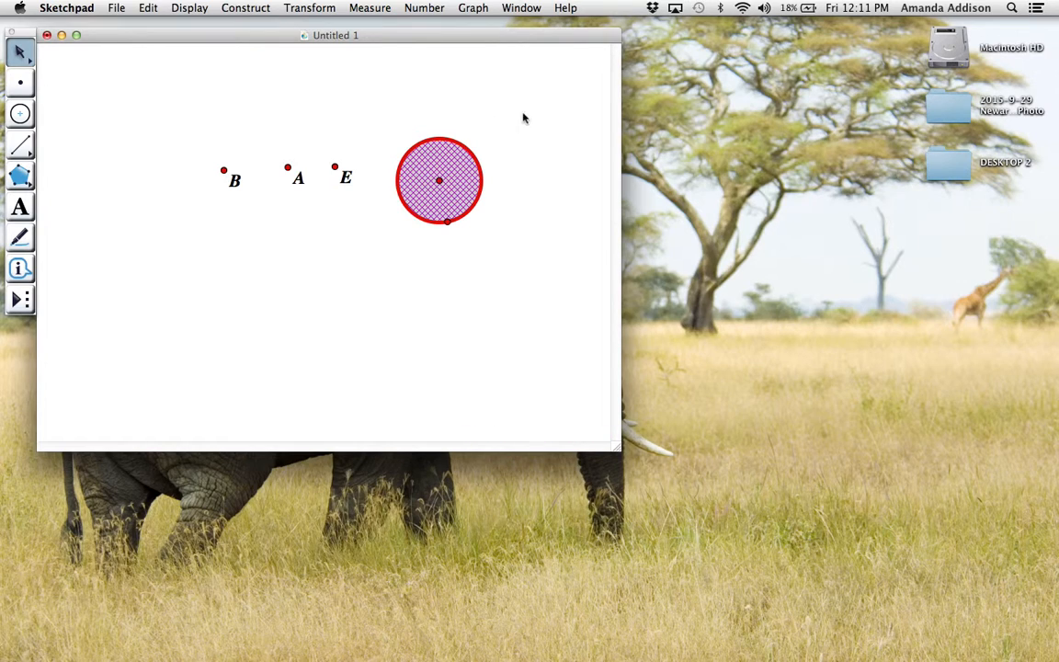
click(194, 7)
mouse_move(234, 55)
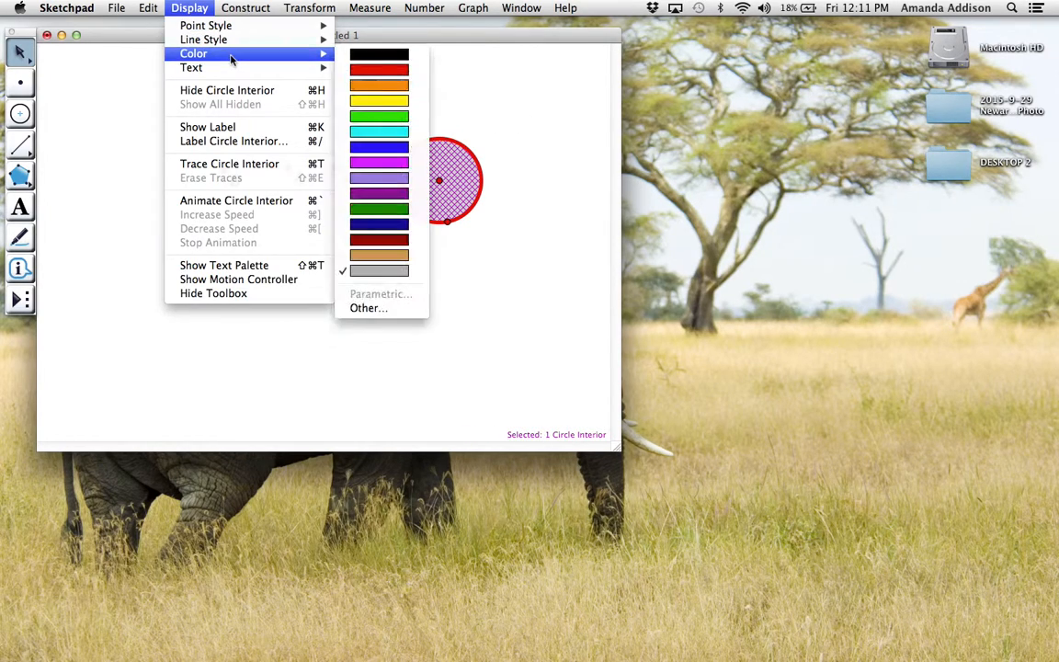
click(386, 145)
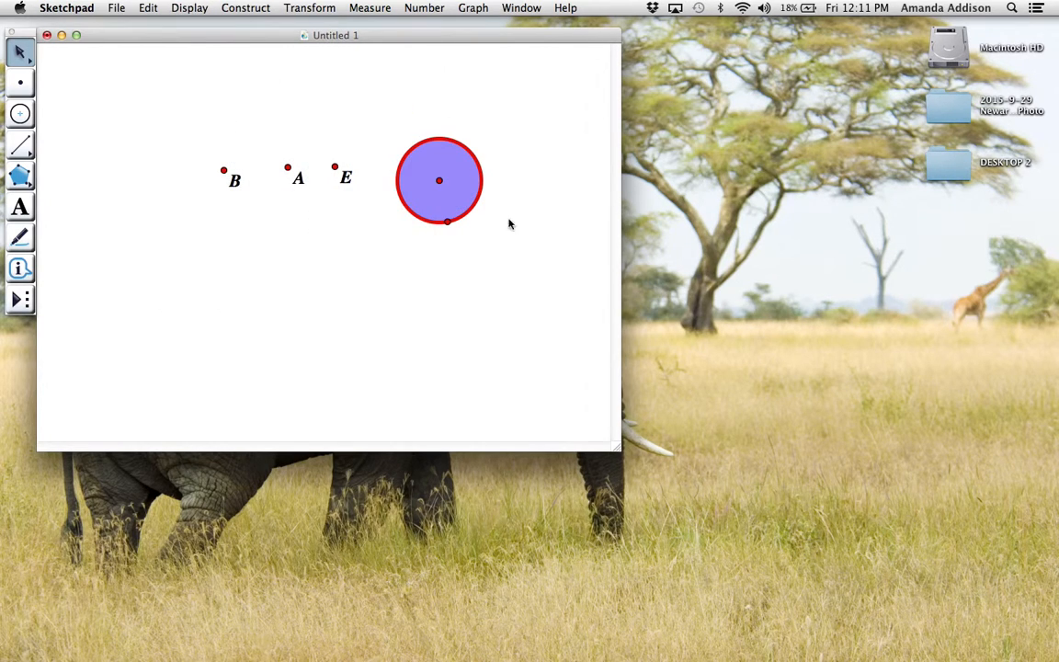
drag(447, 221, 471, 257)
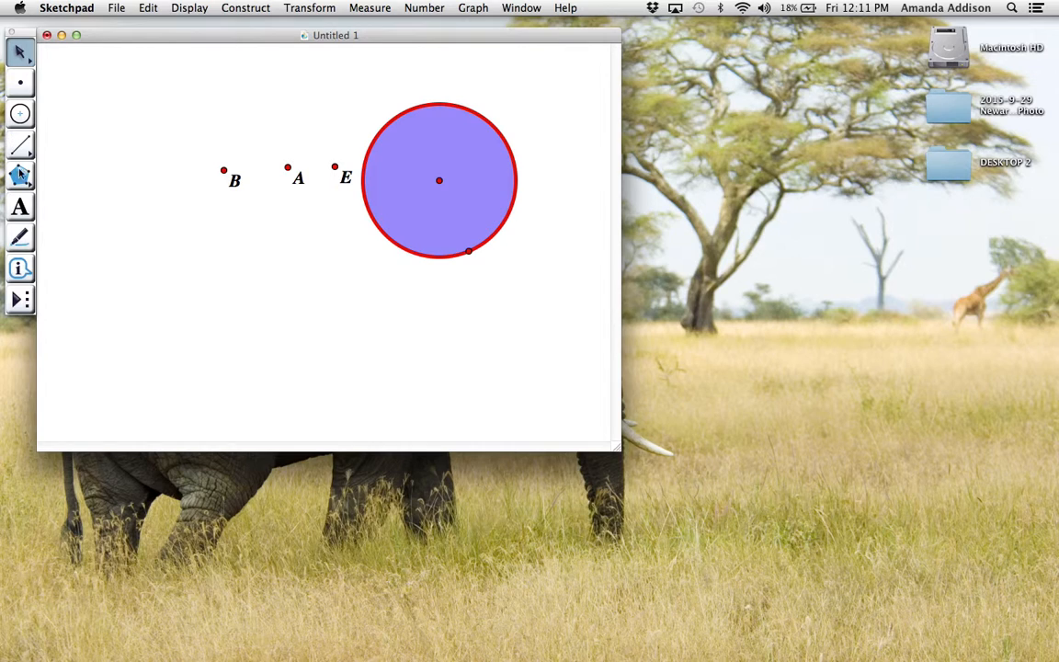
Draw three segments outward from the circle's edge: one to the lower left, one to the upper left and one to the upper right
click(22, 145)
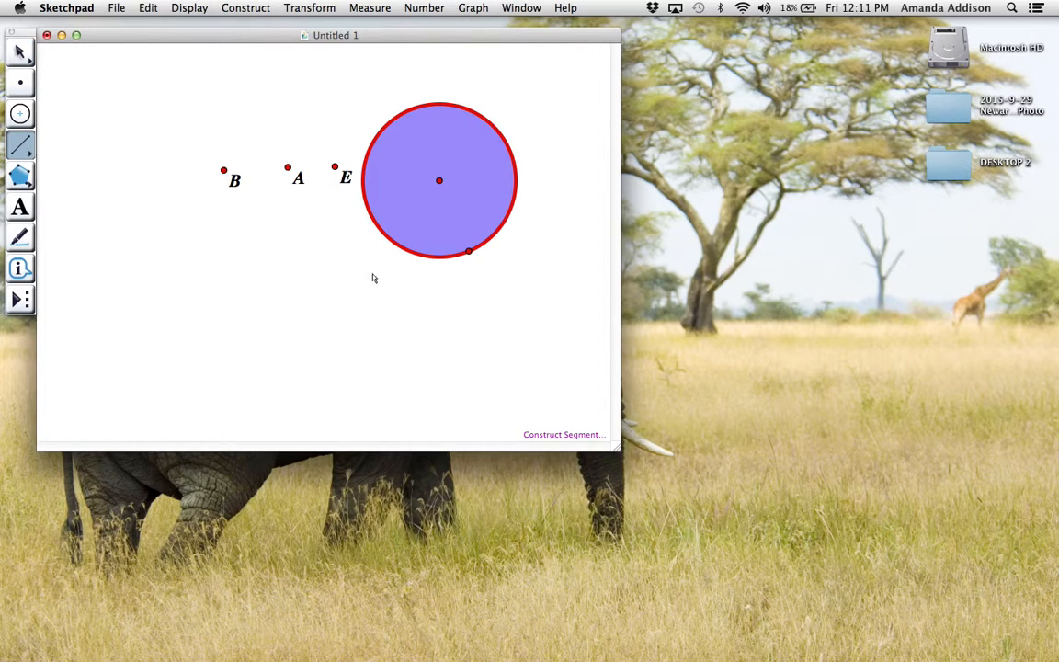
drag(372, 224, 186, 289)
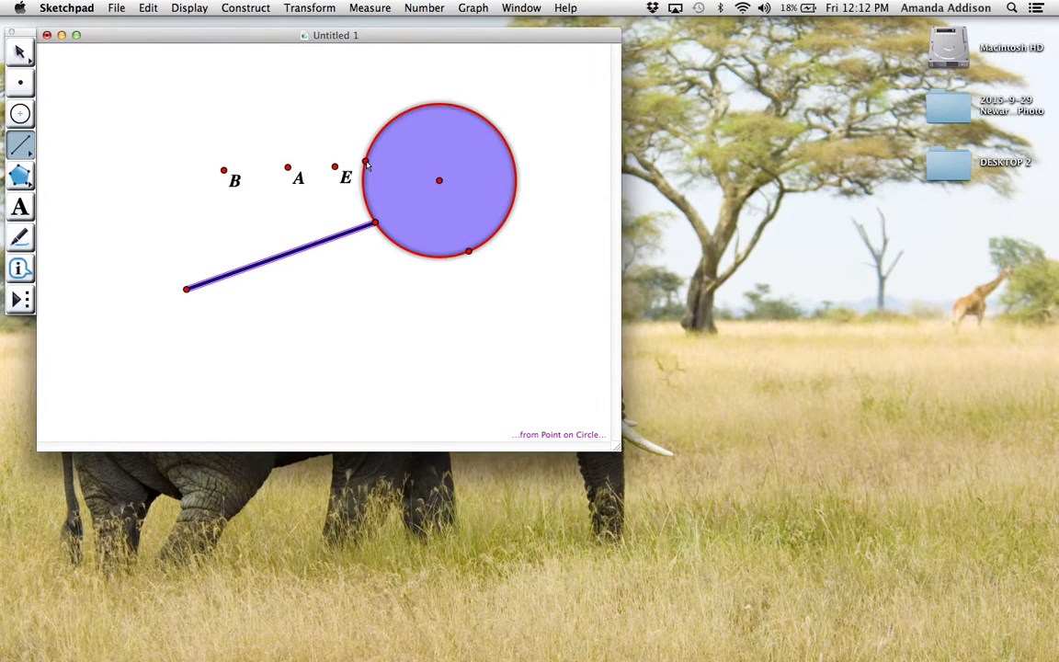
drag(366, 163, 258, 86)
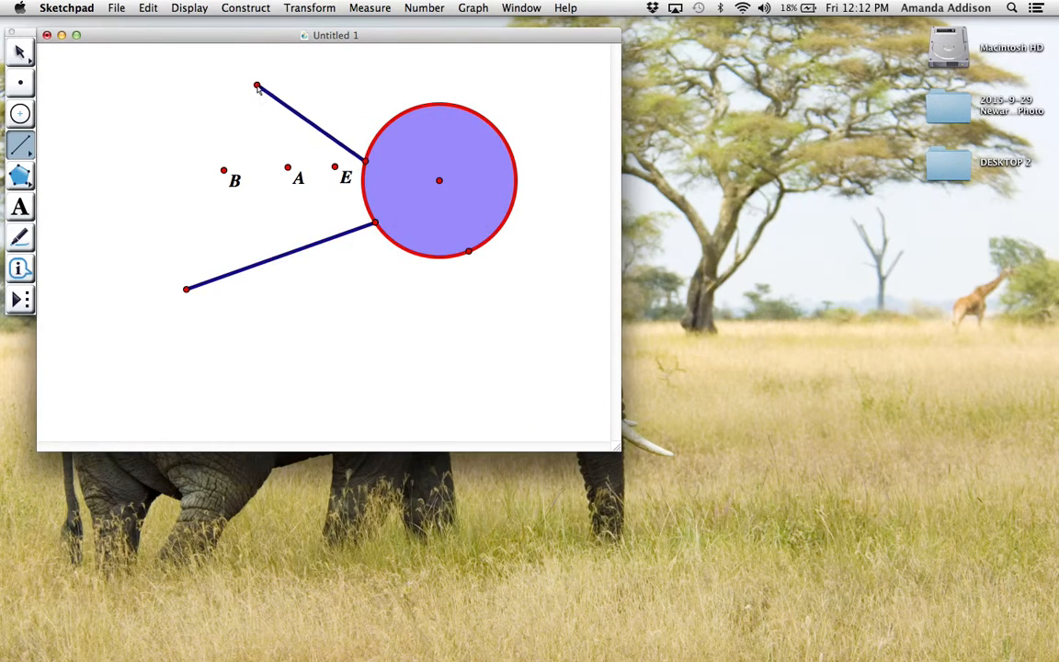
drag(434, 104, 496, 52)
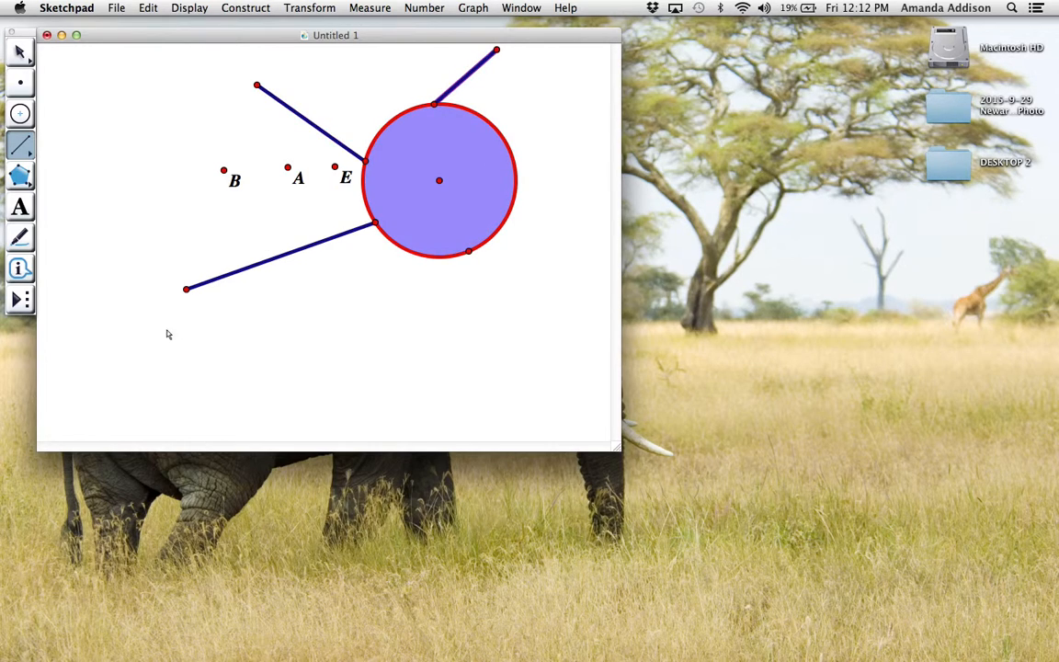
Draw a separate, nearly horizontal segment below the circle's lower-left segment and set its color to red
drag(141, 365, 311, 368)
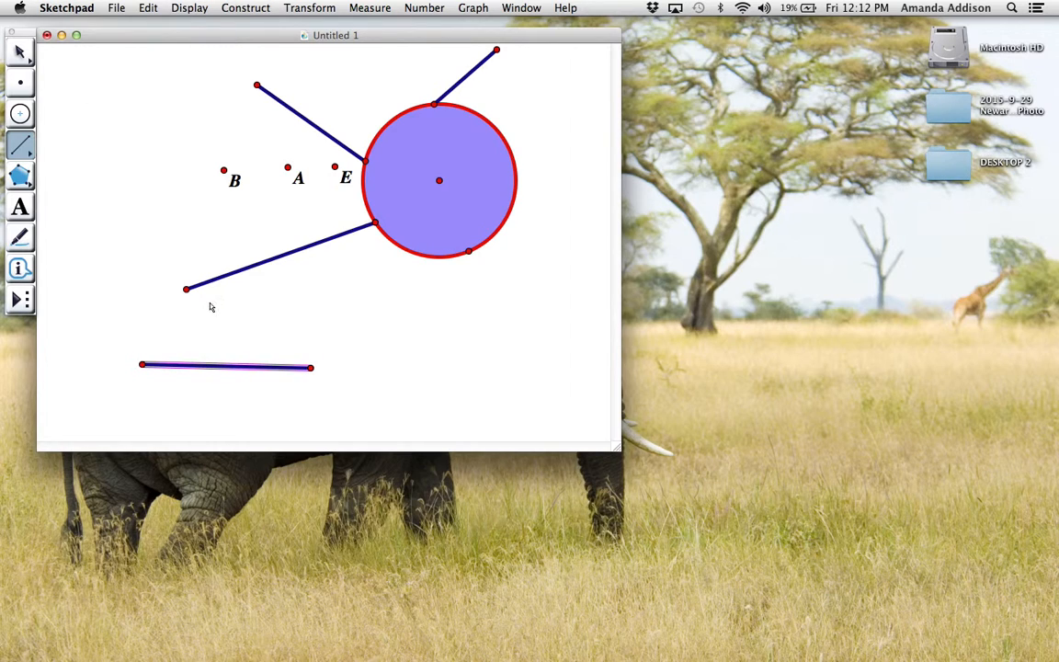
click(186, 8)
mouse_move(283, 55)
click(362, 72)
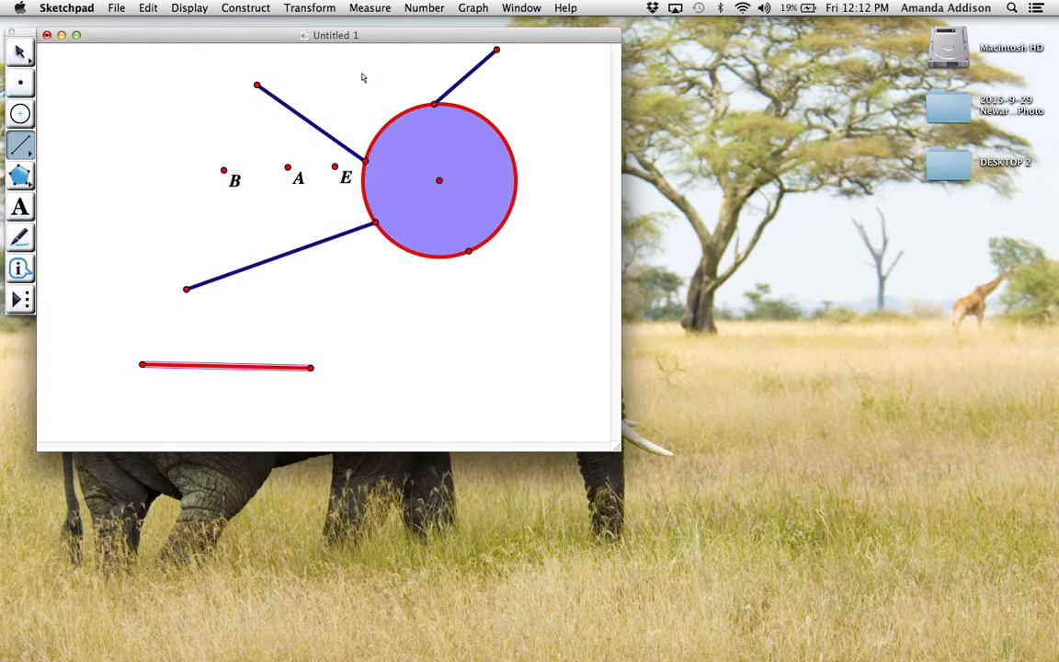
Move the red segment up and to the right, just below the circle, and deselect it
click(22, 52)
click(177, 266)
drag(215, 366, 312, 323)
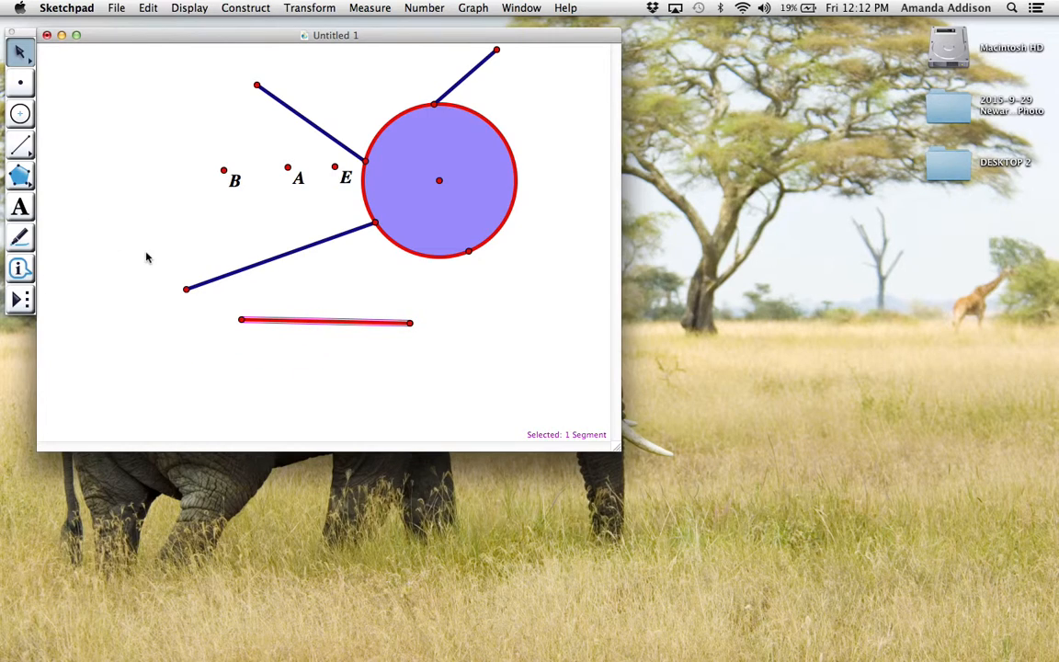
click(79, 222)
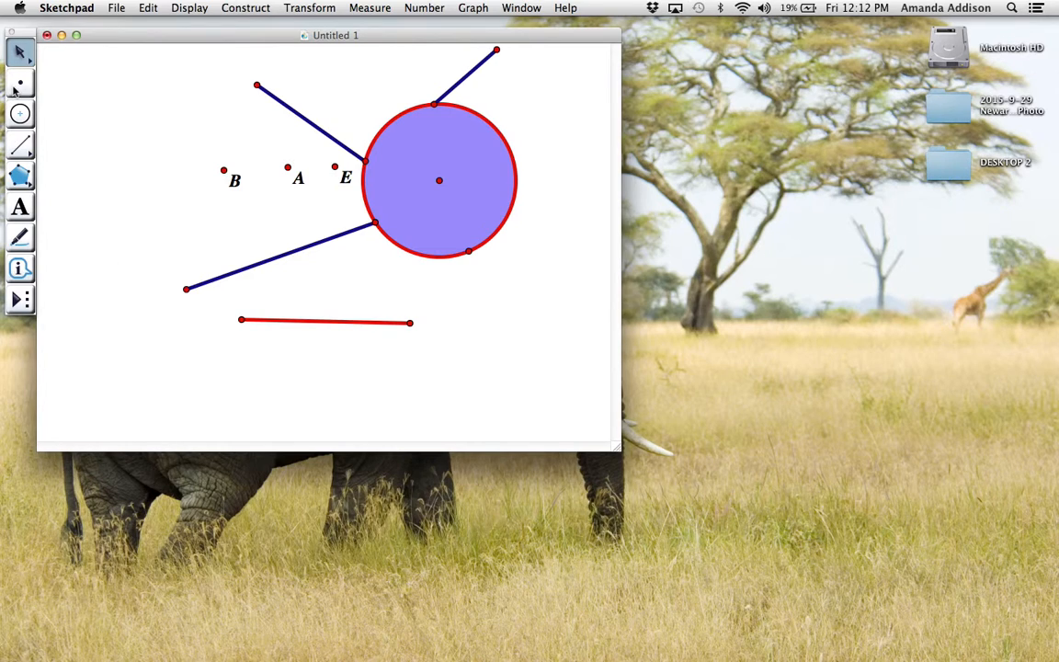
Show the labels of the red segment's two endpoints
click(20, 204)
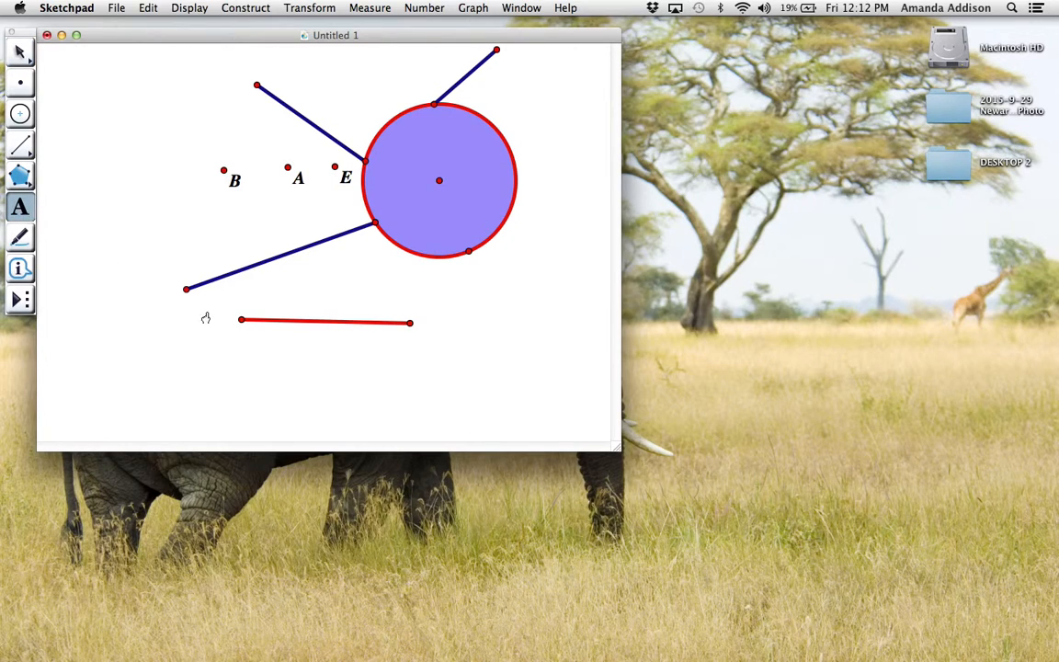
click(241, 322)
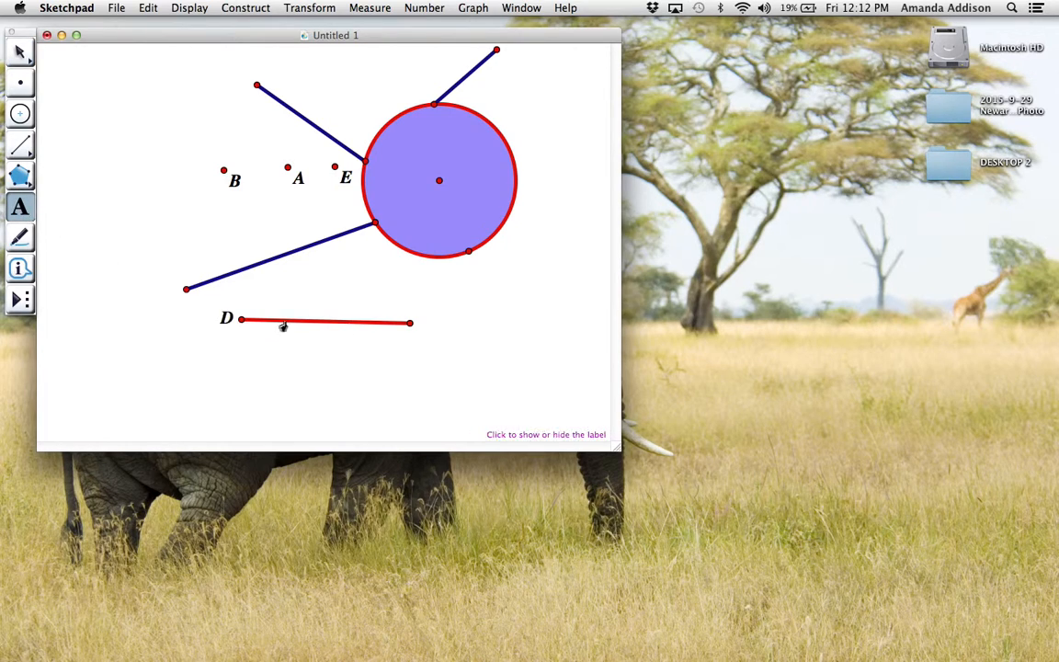
click(410, 323)
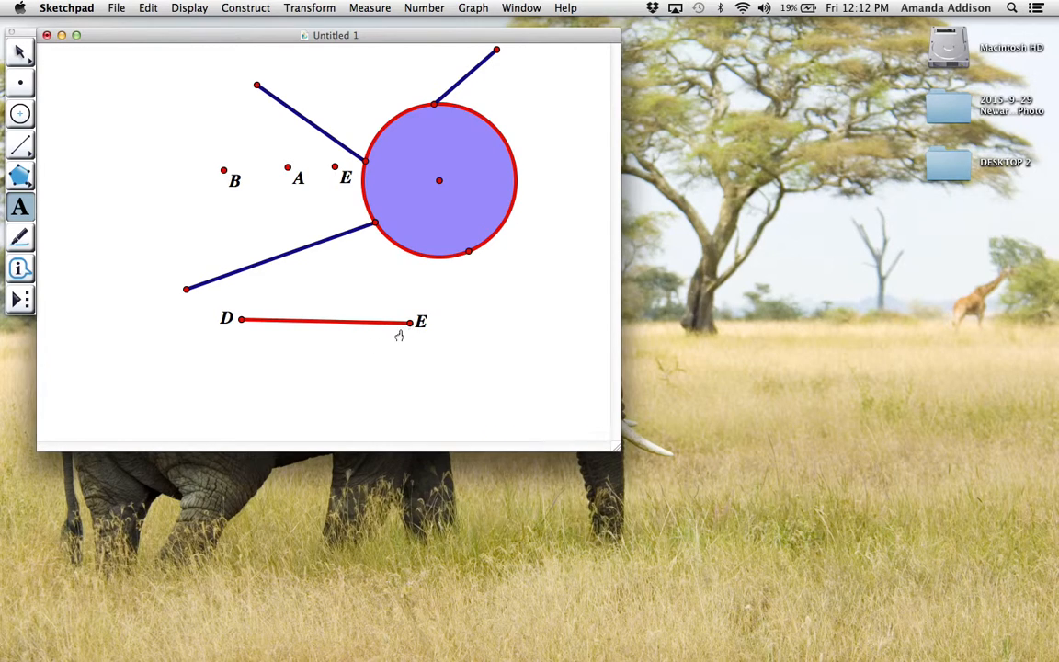
Draw a slanted segment crossing the red segment DE, set its color to green and deselect it
click(20, 149)
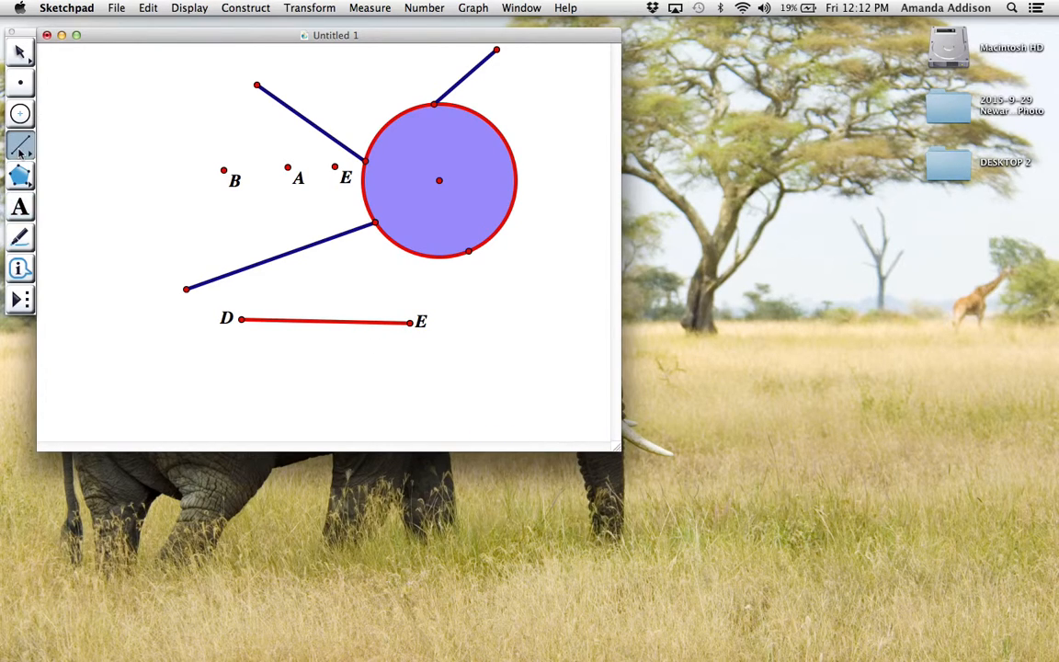
drag(317, 263, 401, 412)
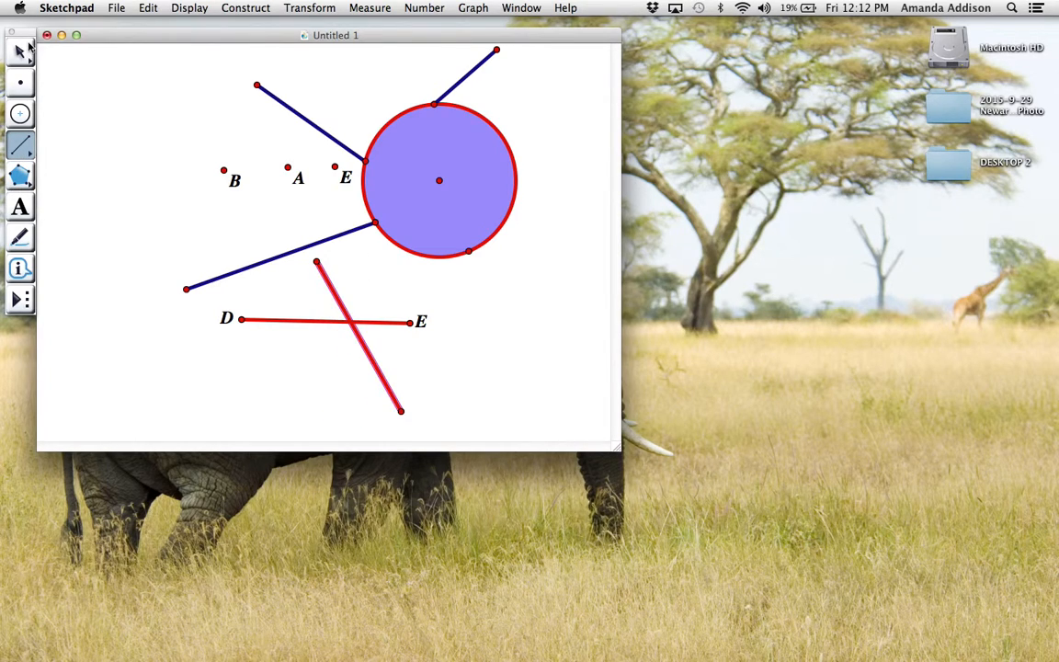
click(186, 8)
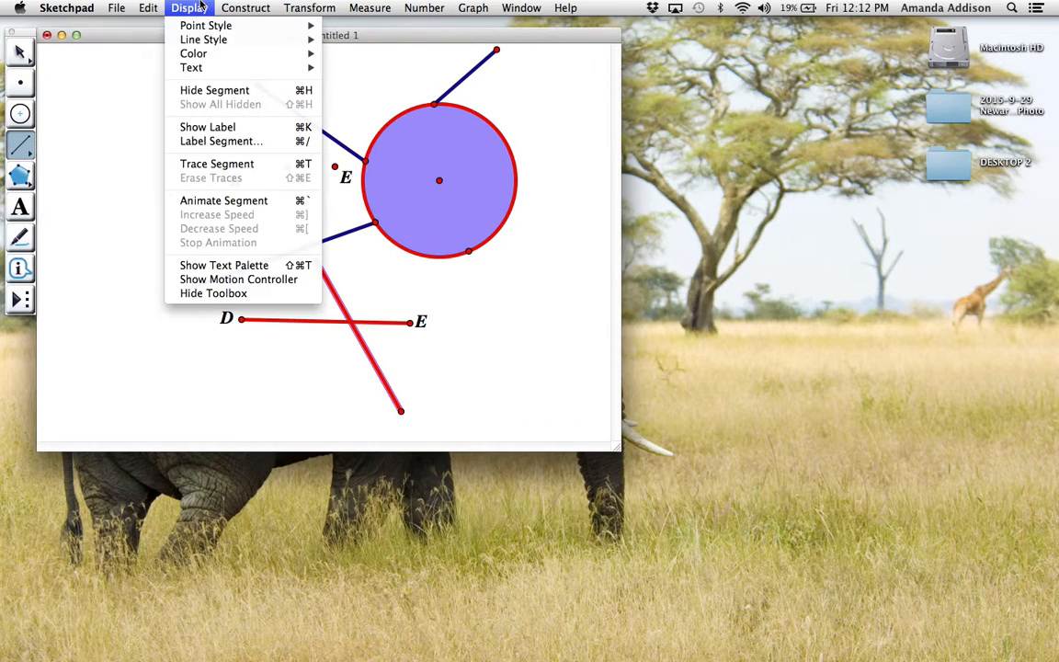
mouse_move(236, 53)
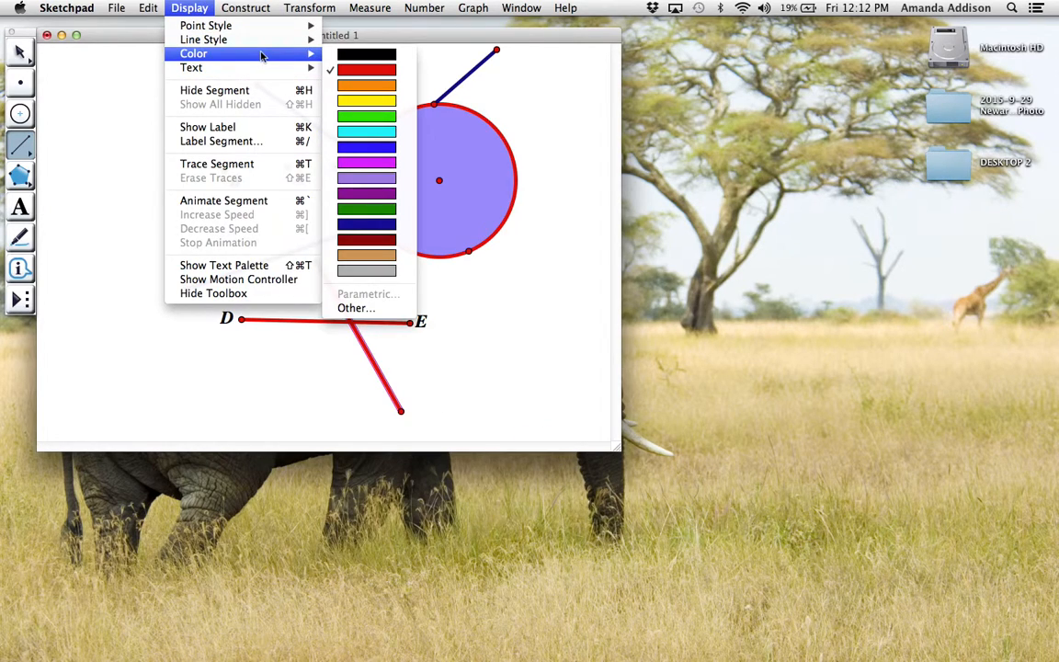
click(368, 116)
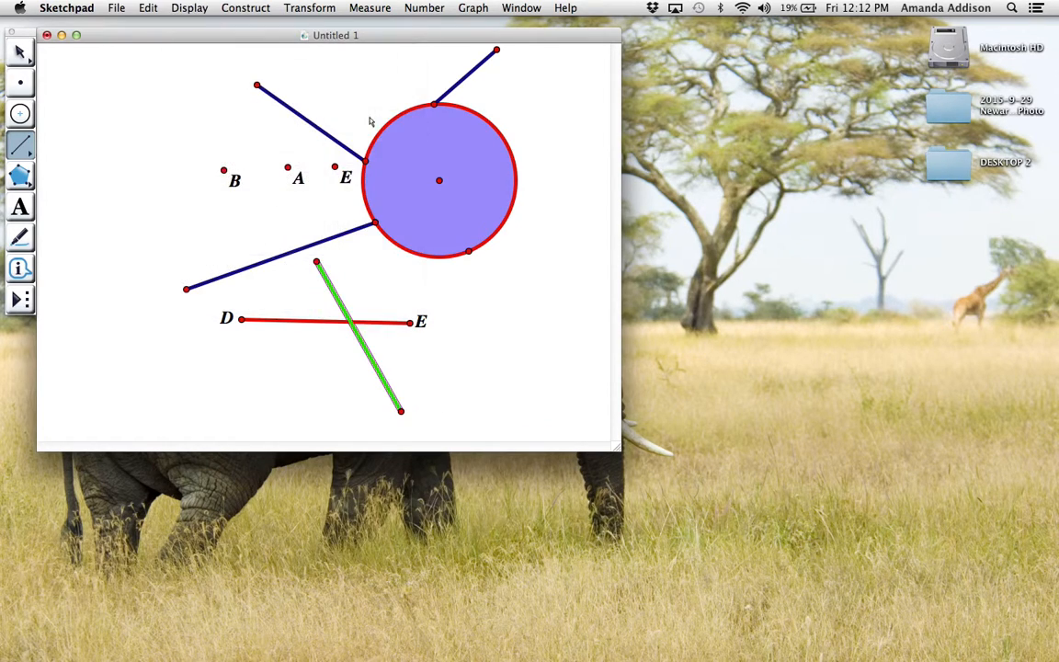
click(22, 55)
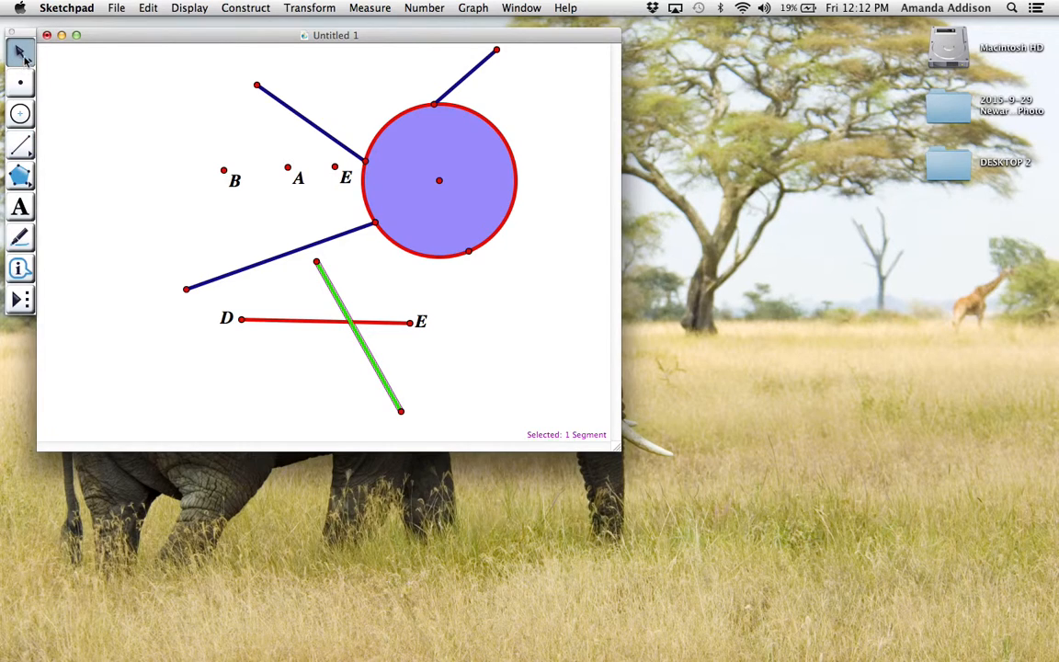
click(134, 235)
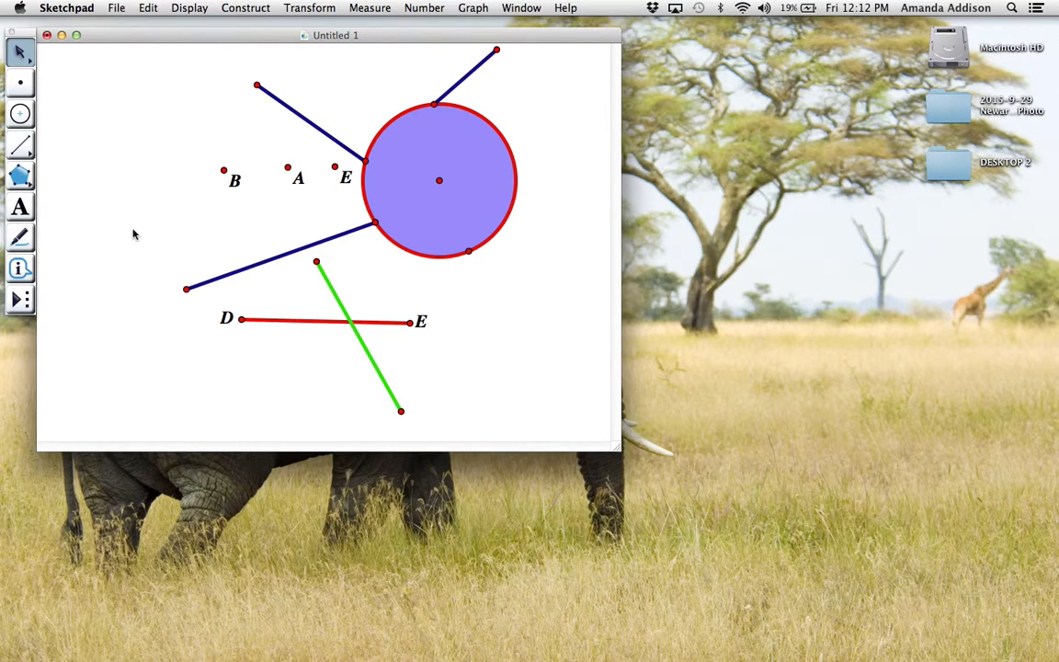
Construct a point at the intersection of the red and green segments and show its label
click(20, 82)
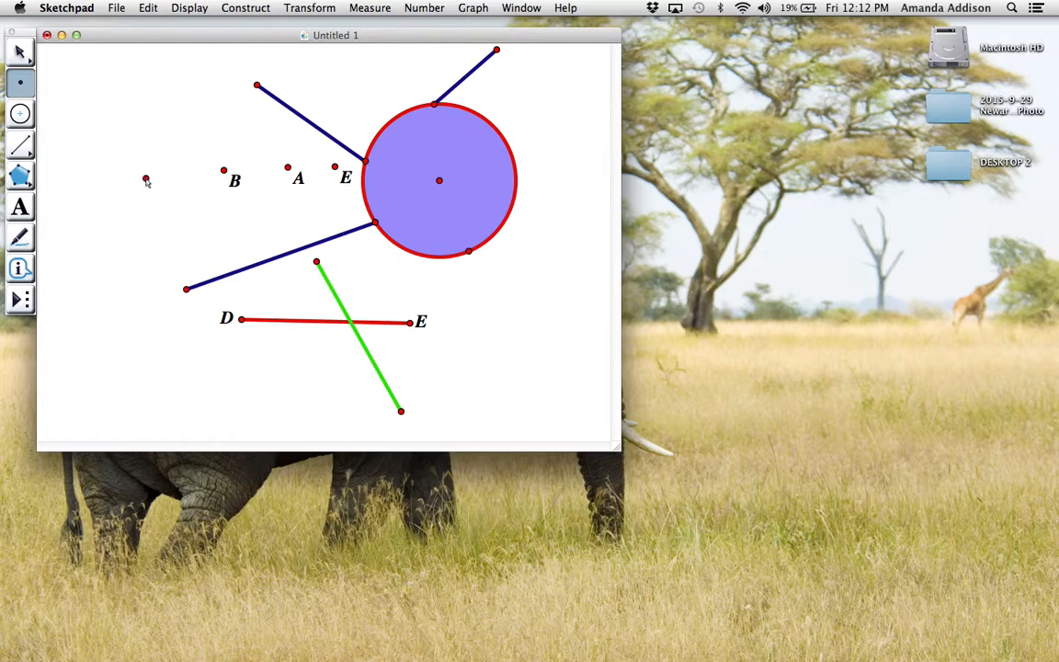
click(351, 323)
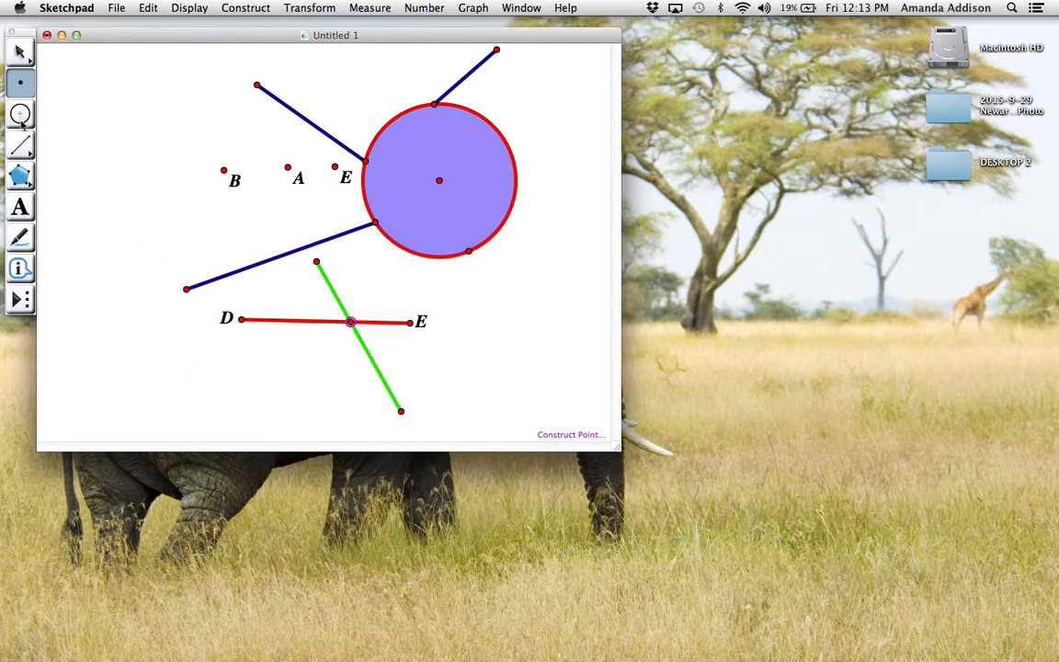
click(20, 208)
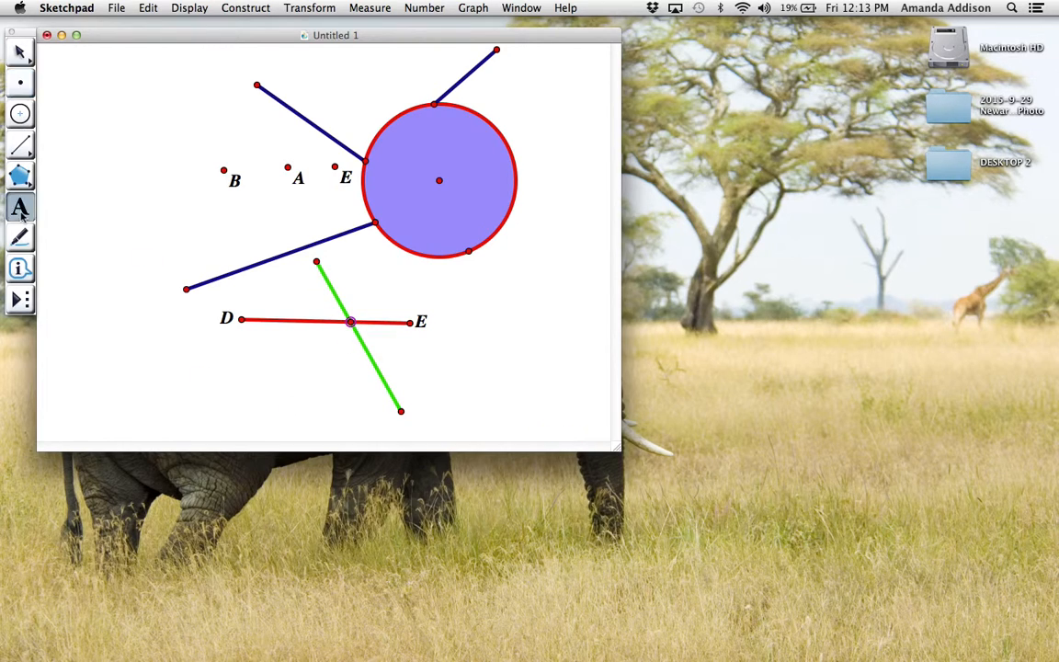
click(351, 322)
click(19, 53)
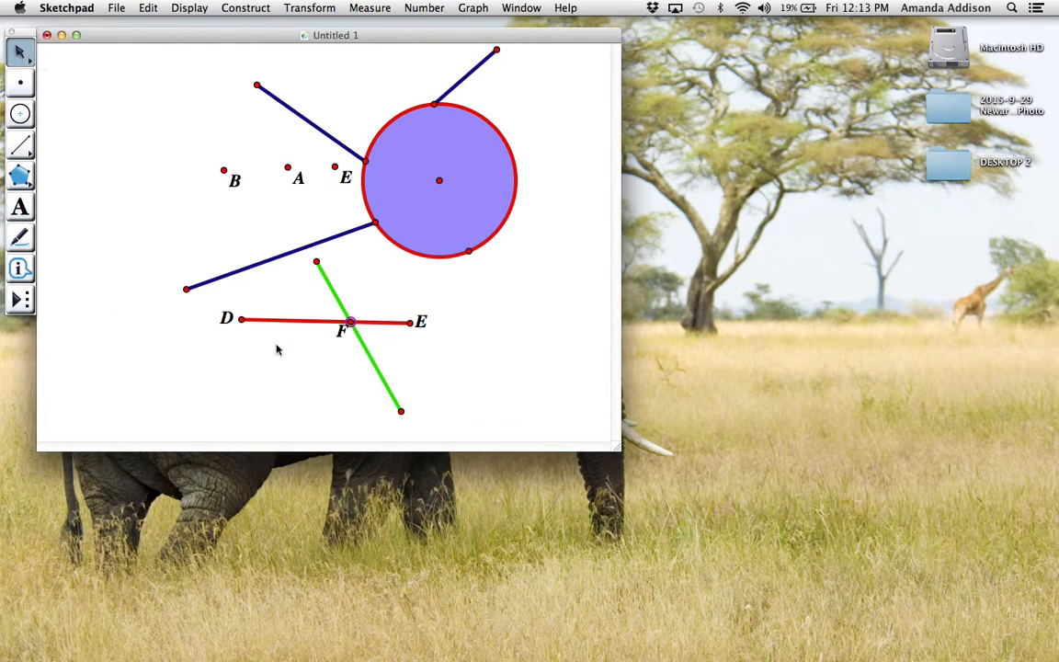
Show the labels of the green segment's upper and lower endpoints
click(20, 208)
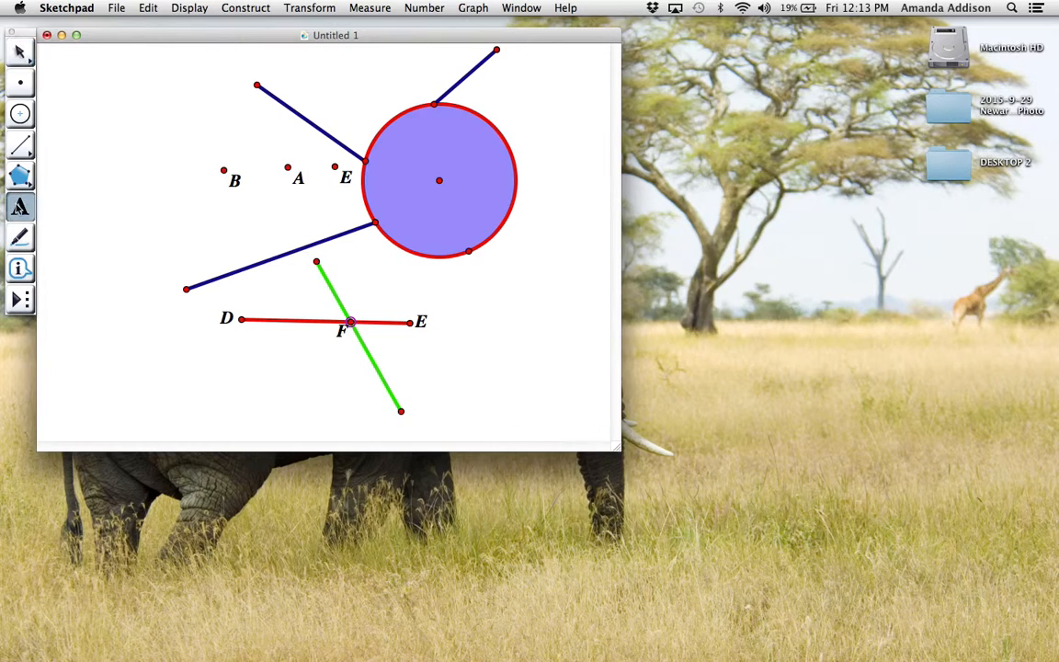
click(317, 263)
click(401, 412)
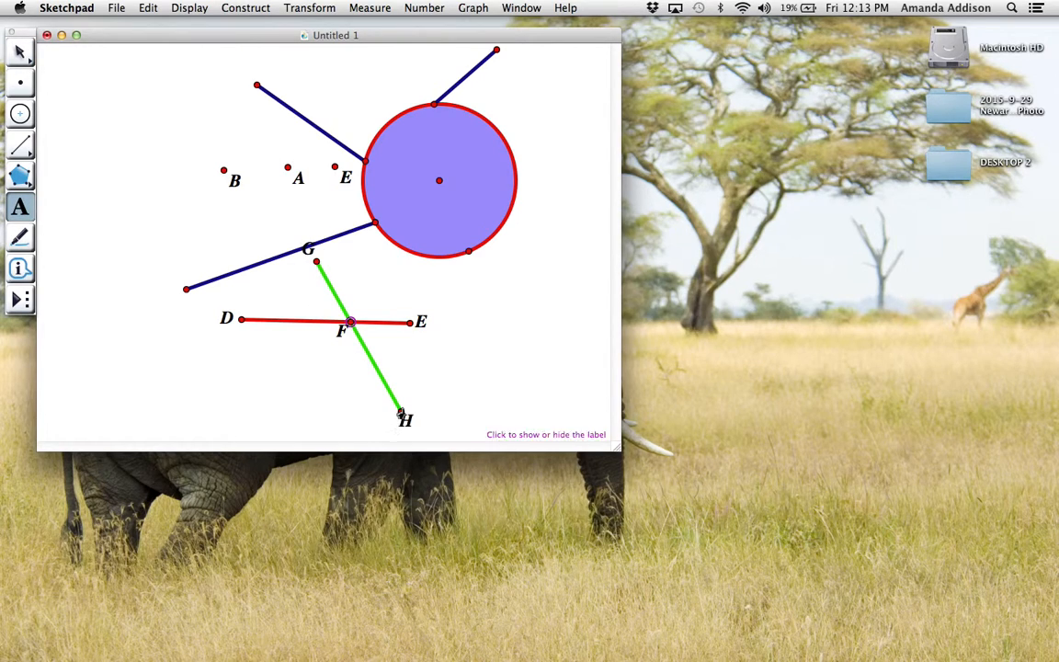
Delete the circle, its attached segments and all leftover points, keeping only the crossing red and green segments with their labelled points
click(16, 58)
drag(281, 81, 548, 263)
key(Delete)
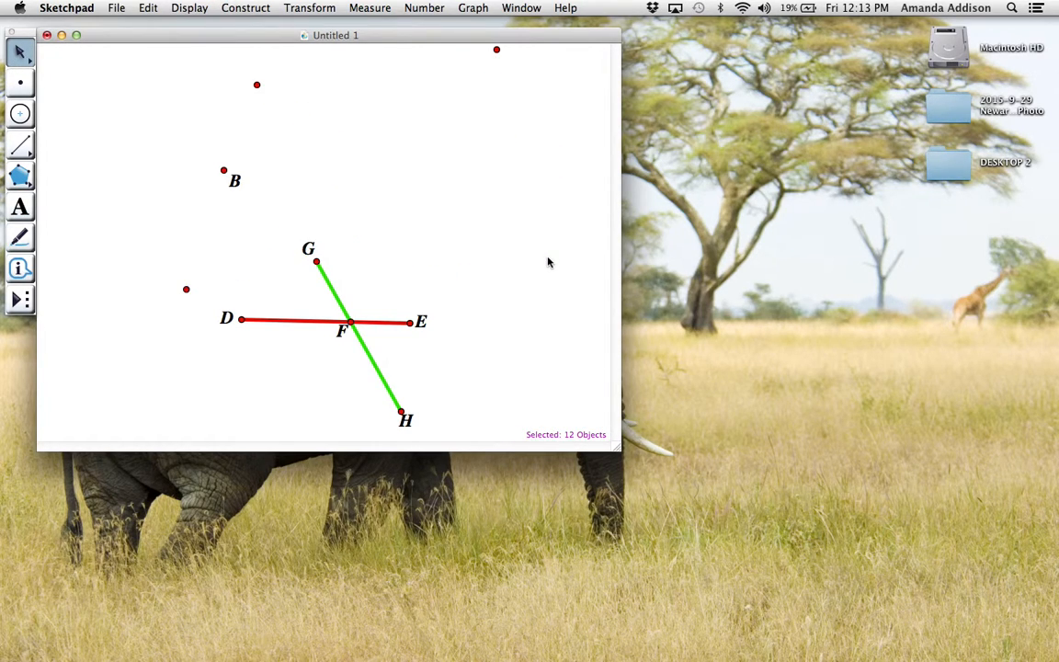
drag(165, 304, 278, 66)
key(Delete)
click(497, 48)
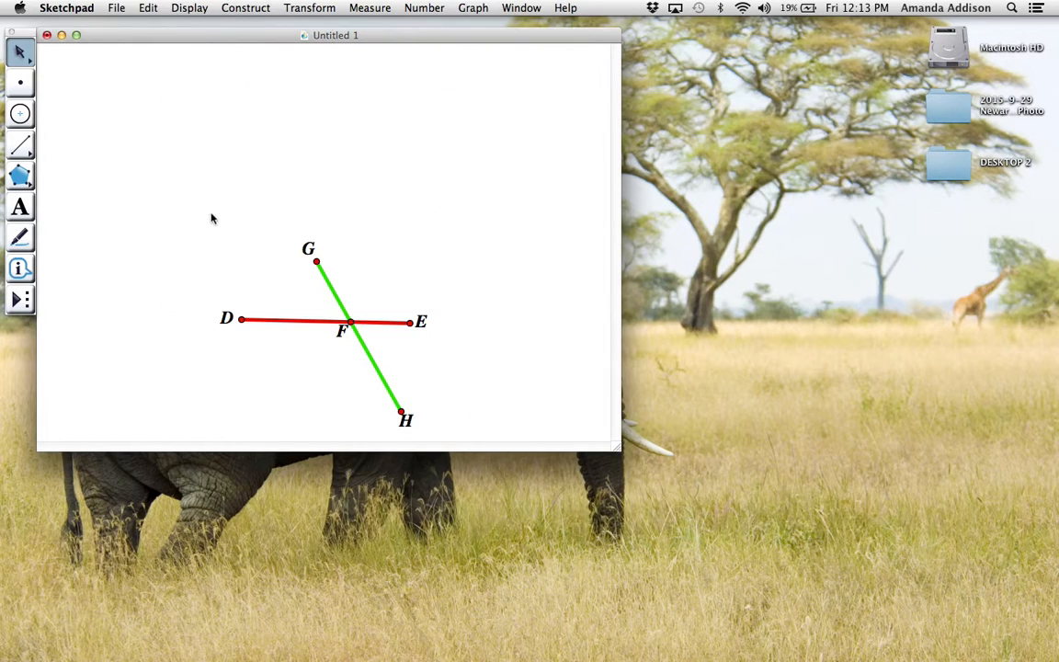
Move the whole figure of crossing segments DE and GH up to the upper part of the sketch and deselect it
drag(191, 210, 498, 421)
drag(340, 298, 353, 146)
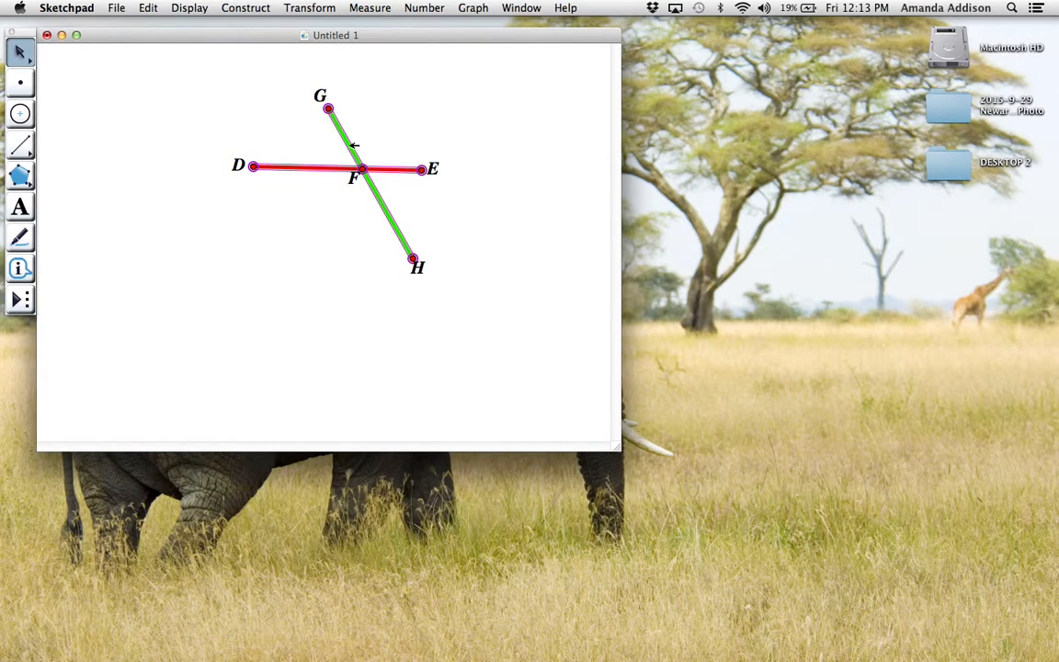
click(444, 159)
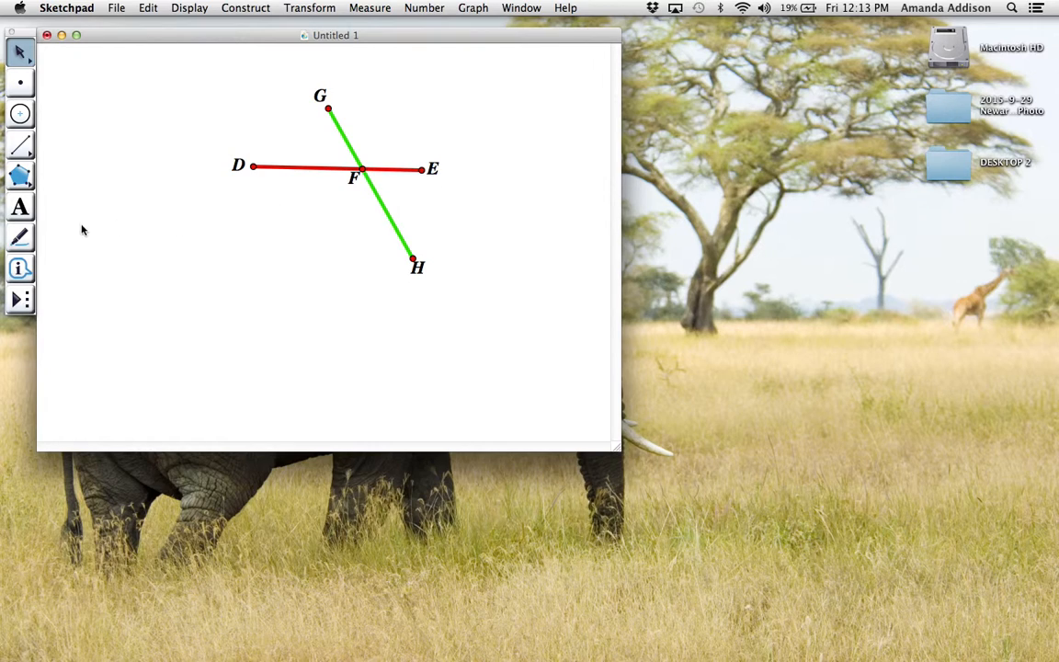
Add the caption 1 inside angle GFE and the caption 2 inside angle EFH
click(20, 208)
drag(366, 135, 408, 154)
text(1)
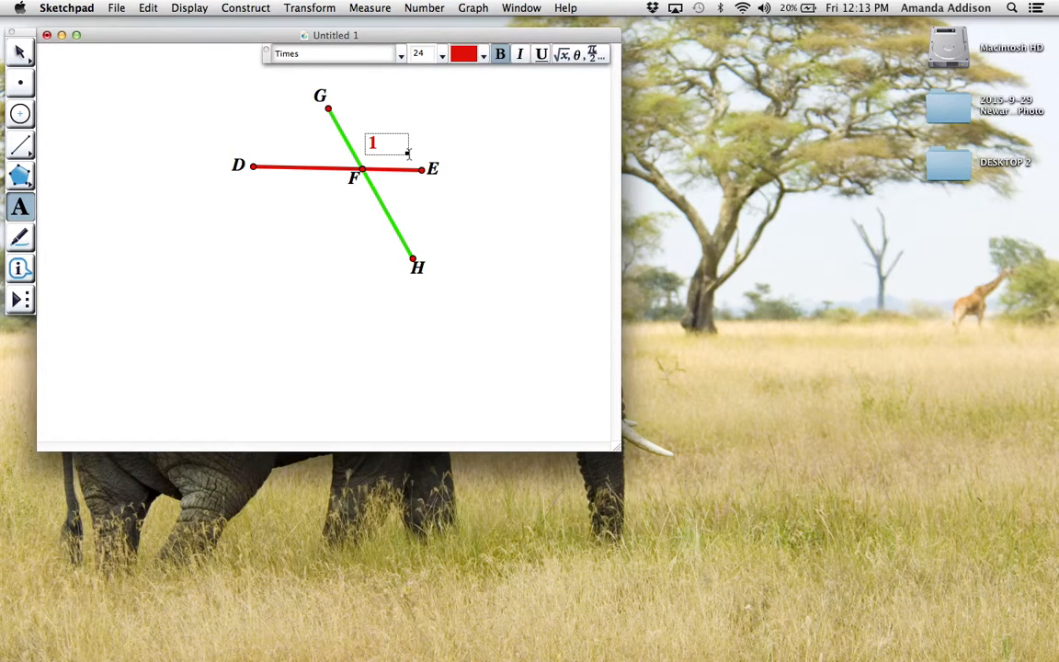
click(391, 188)
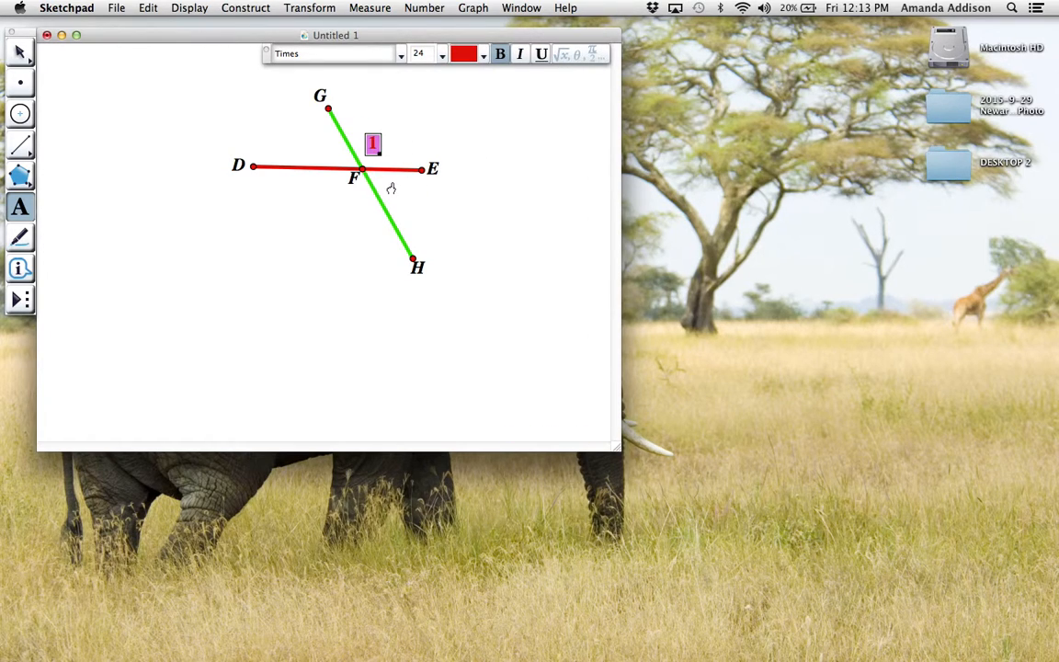
drag(391, 184, 427, 219)
text(2)
click(312, 216)
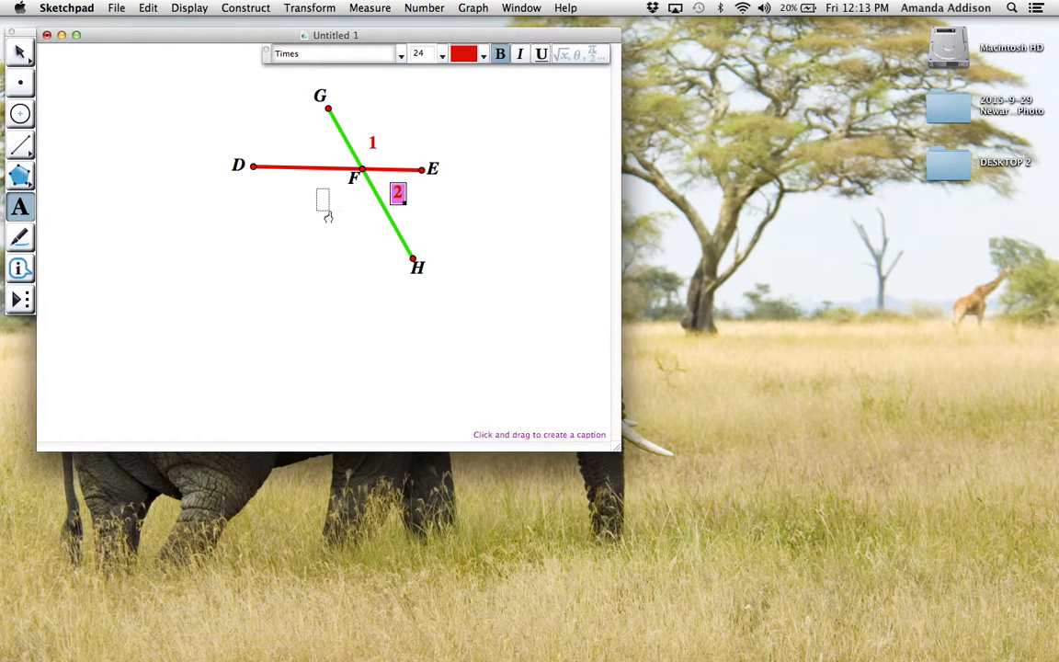
Add the caption 3 inside angle DFH and the caption 4 inside angle DFG
drag(328, 216, 348, 211)
text(3)
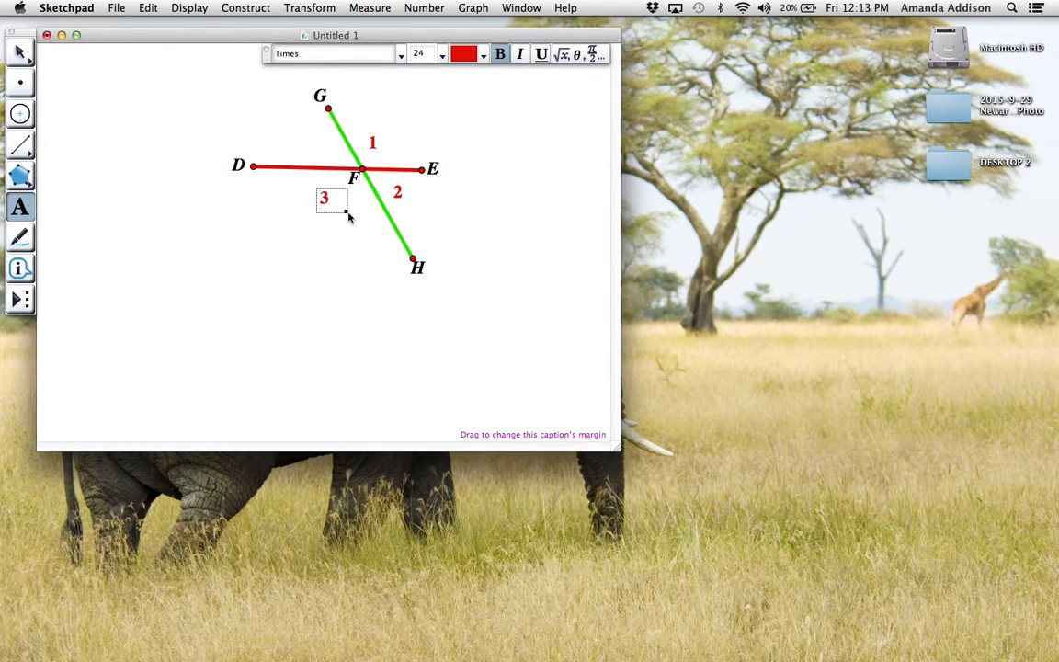
click(298, 149)
drag(303, 124, 329, 161)
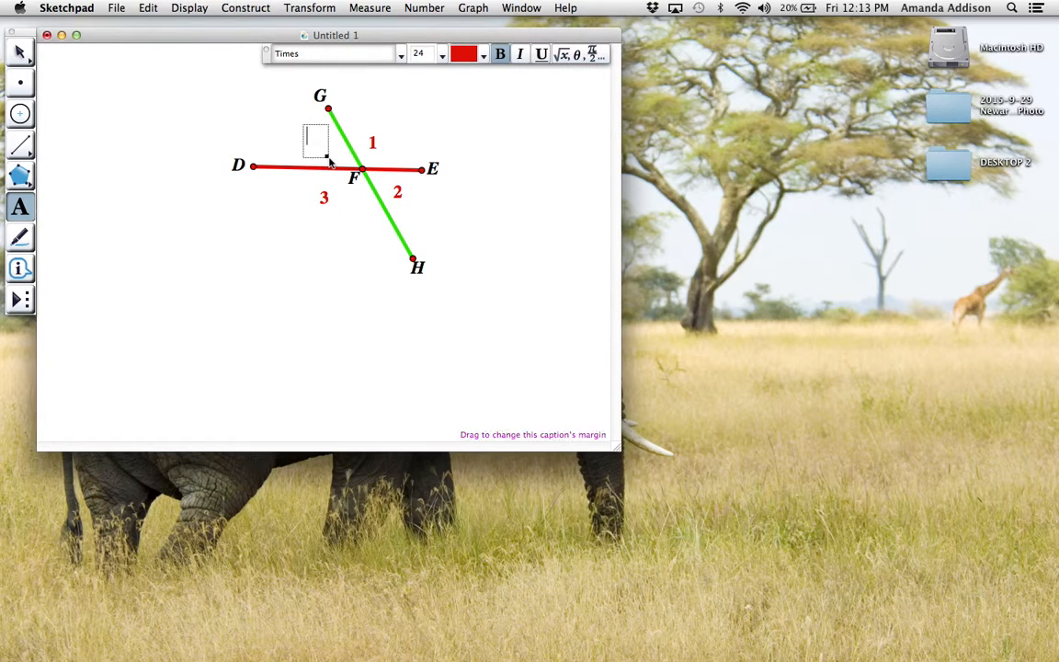
click(512, 146)
click(512, 146)
click(268, 265)
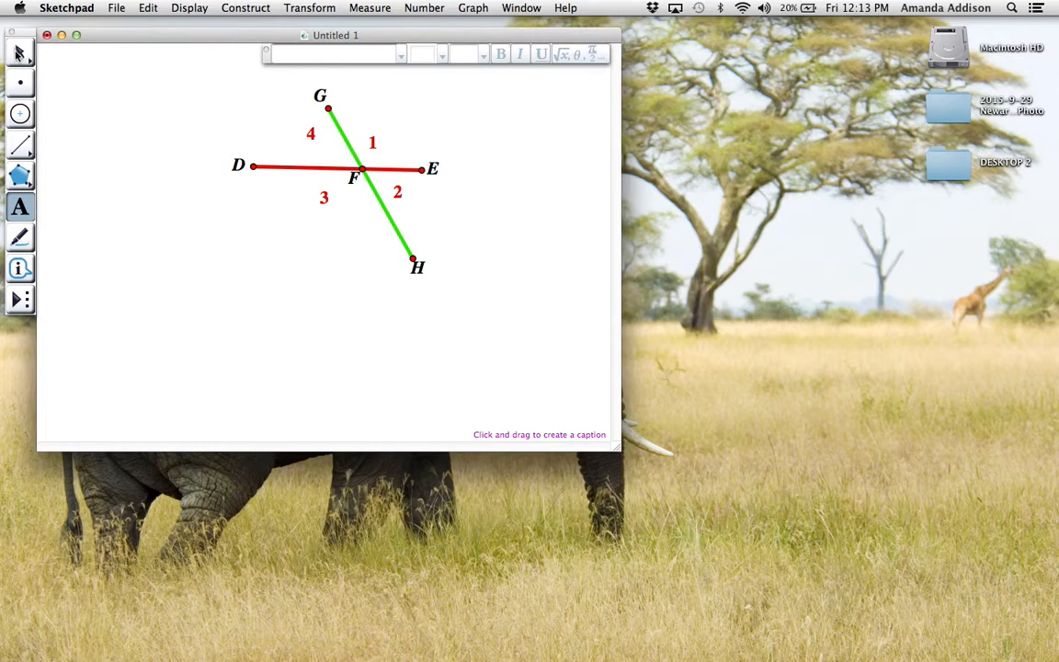
Hide the text palette, measure angle GFE from its three points, and place the measurement beside caption 1
click(18, 53)
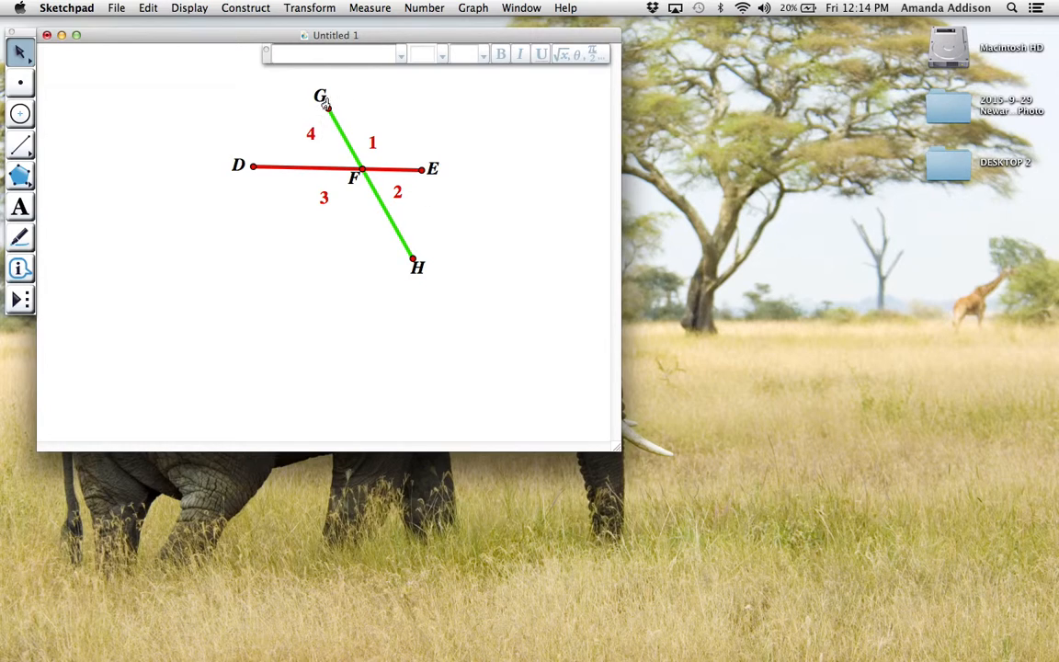
click(267, 52)
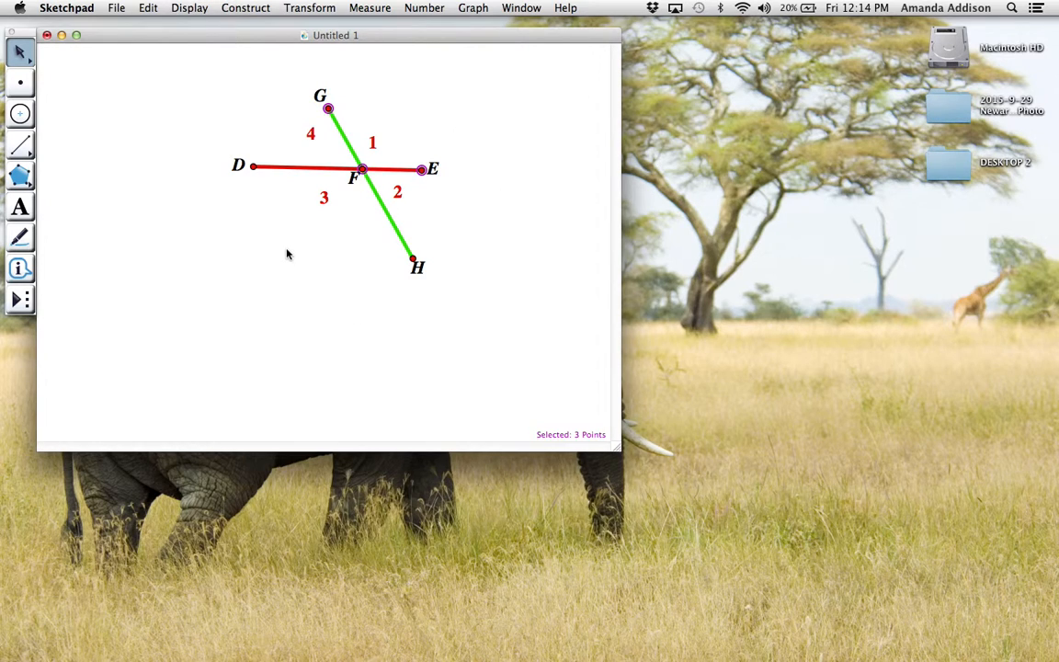
click(368, 8)
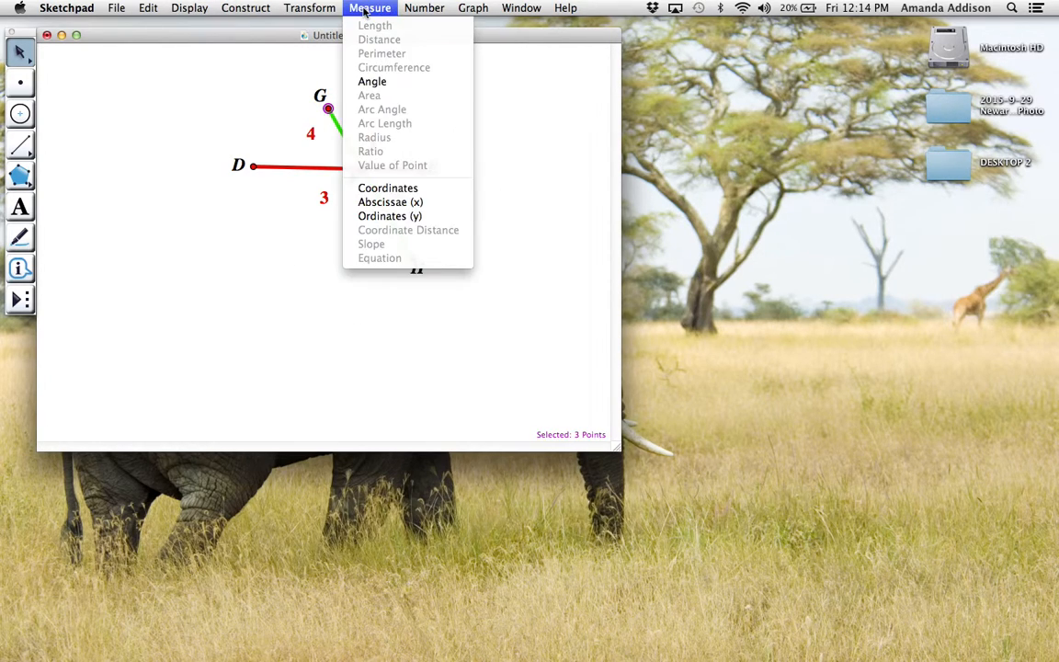
click(373, 85)
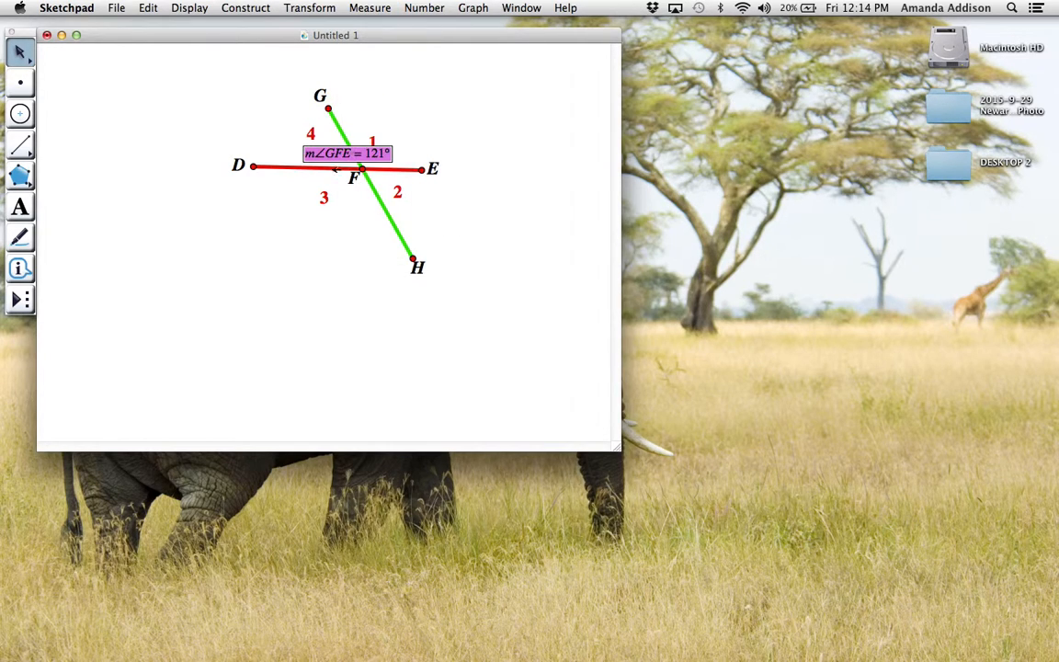
drag(344, 154, 433, 145)
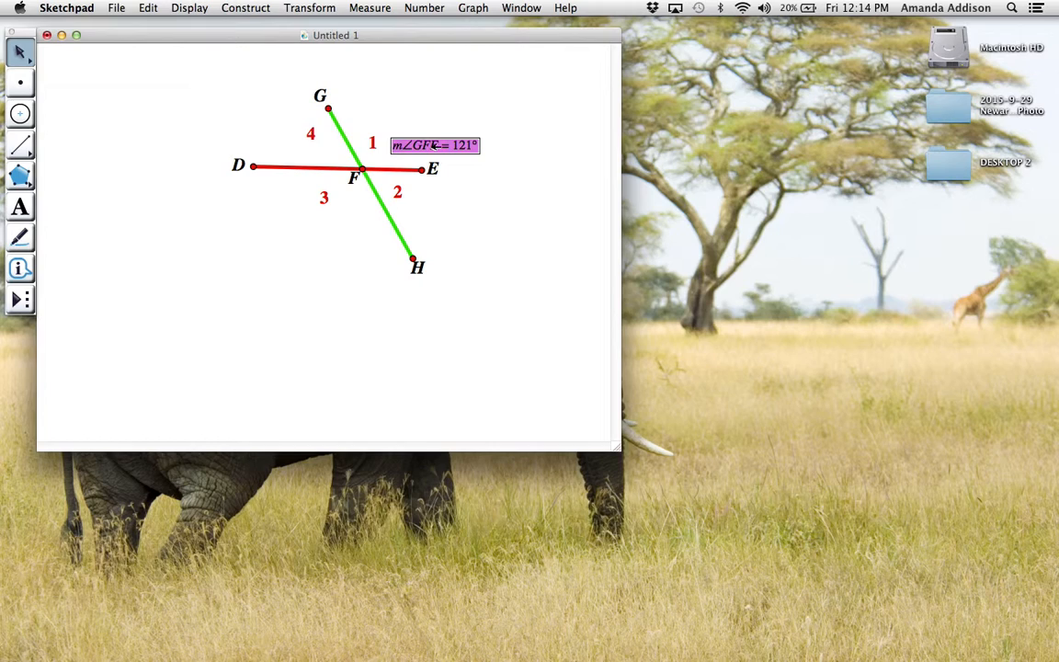
click(519, 248)
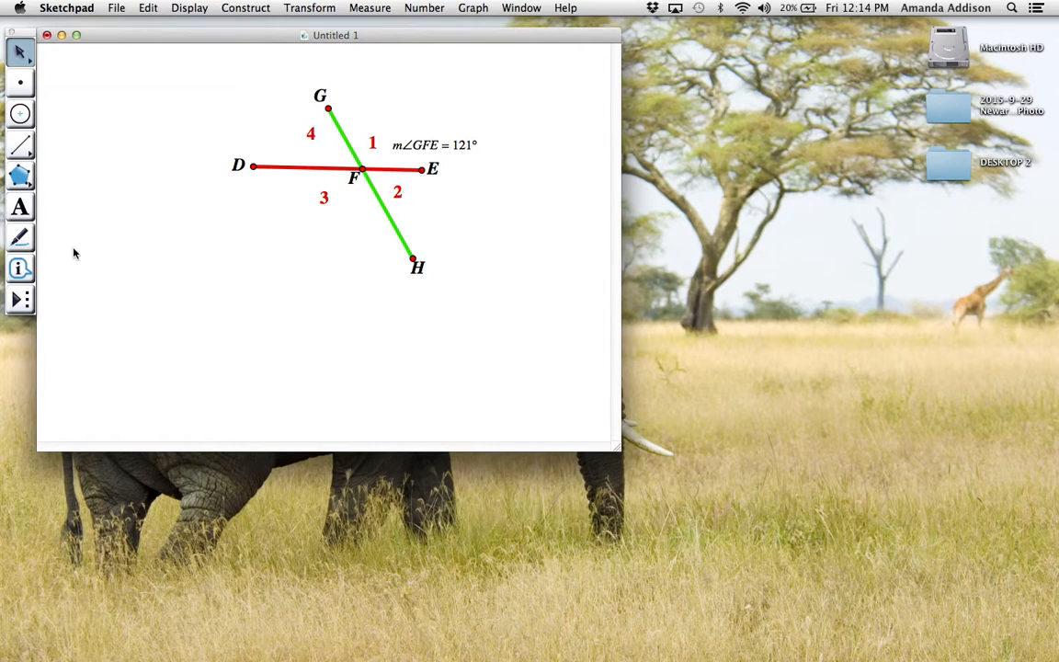
Measure angle EFH from its three points and place the measurement beside caption 2
click(423, 170)
click(365, 170)
click(371, 7)
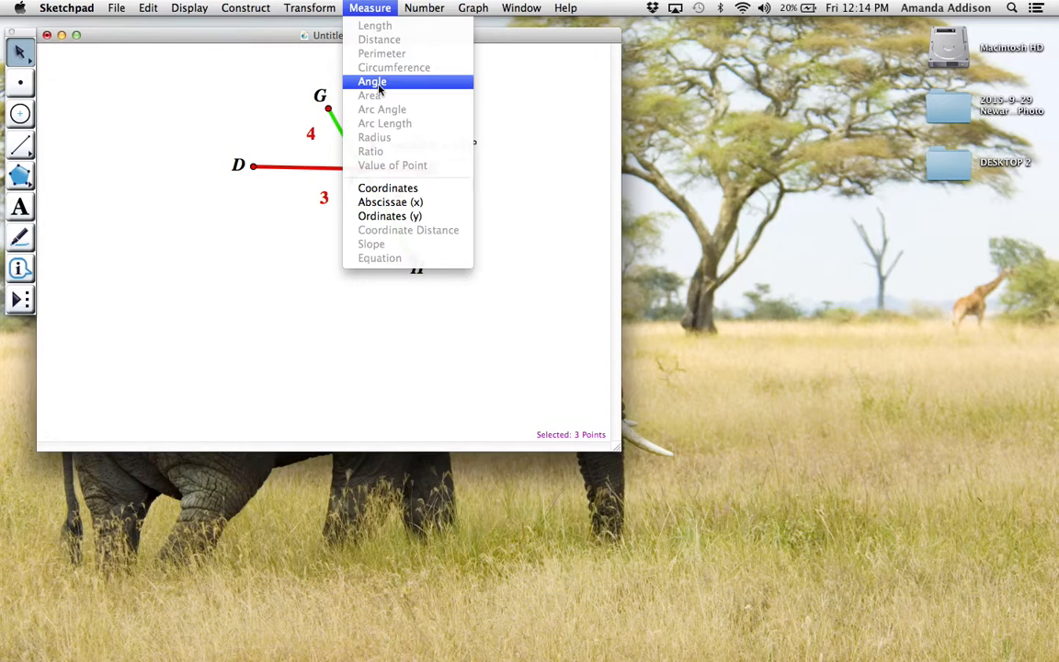
click(349, 81)
drag(453, 163, 484, 192)
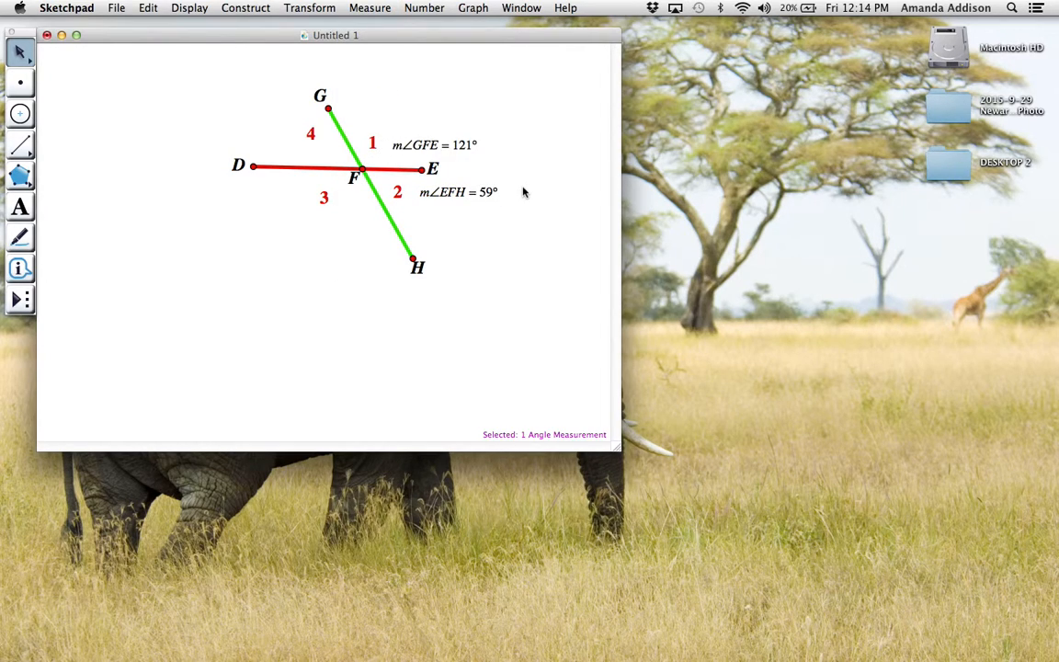
click(524, 193)
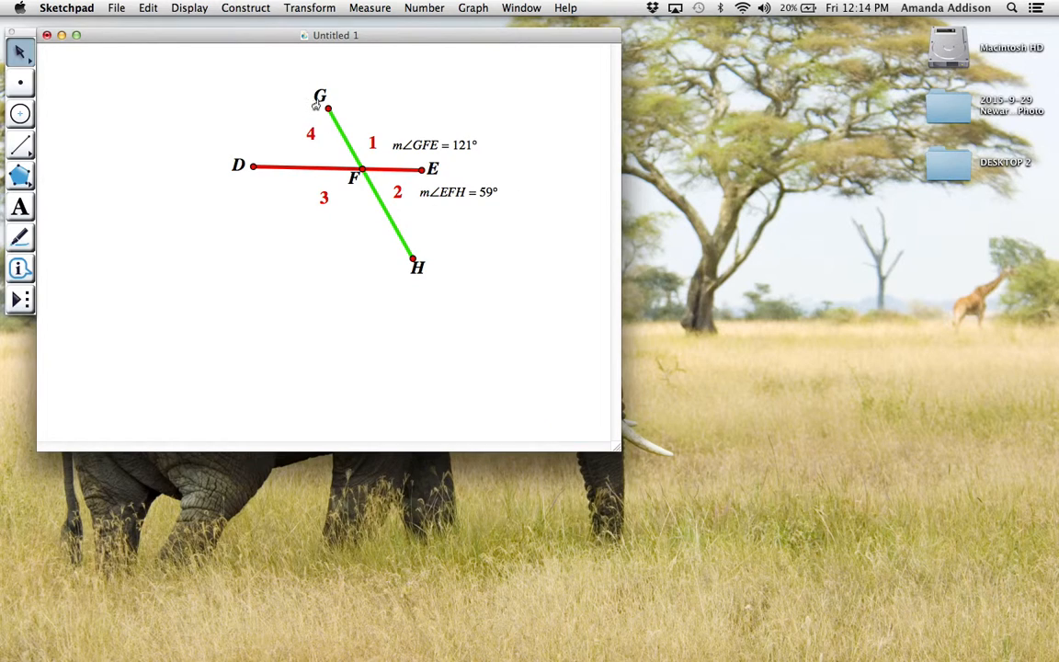
Draw freehand red marks with the Marker tool: a scribble inside angle GFE and a U shape with two dots below point D
click(22, 238)
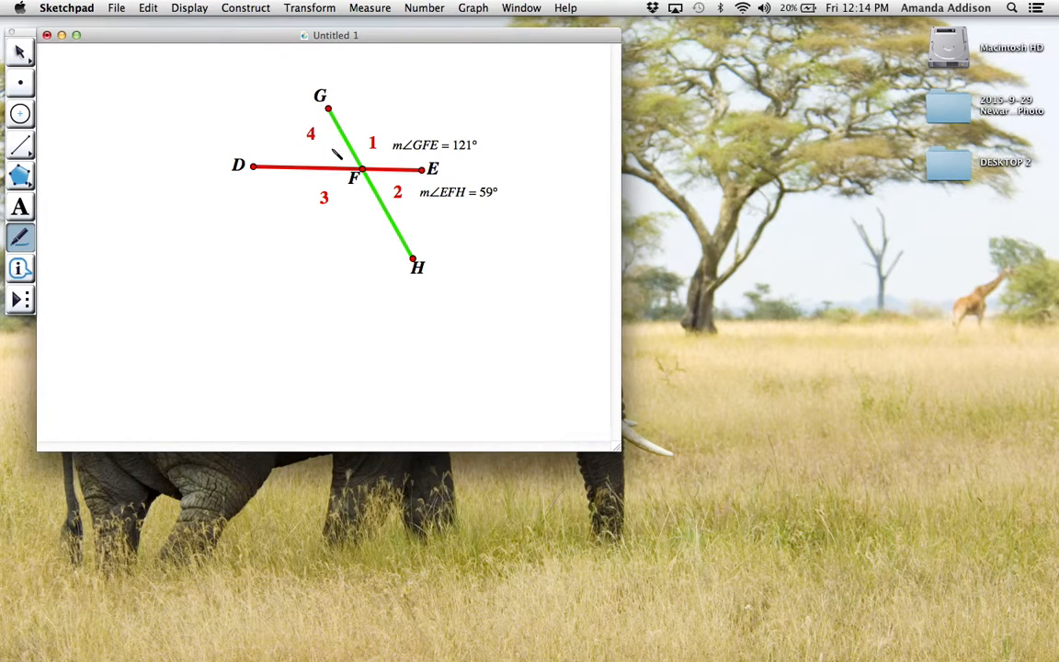
click(189, 8)
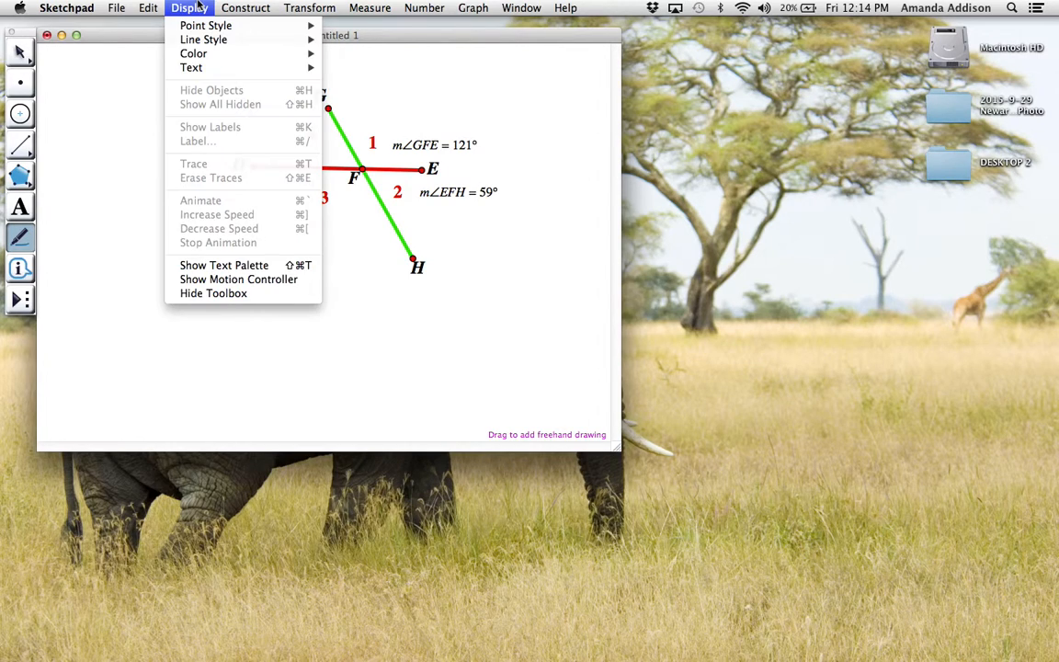
mouse_move(206, 57)
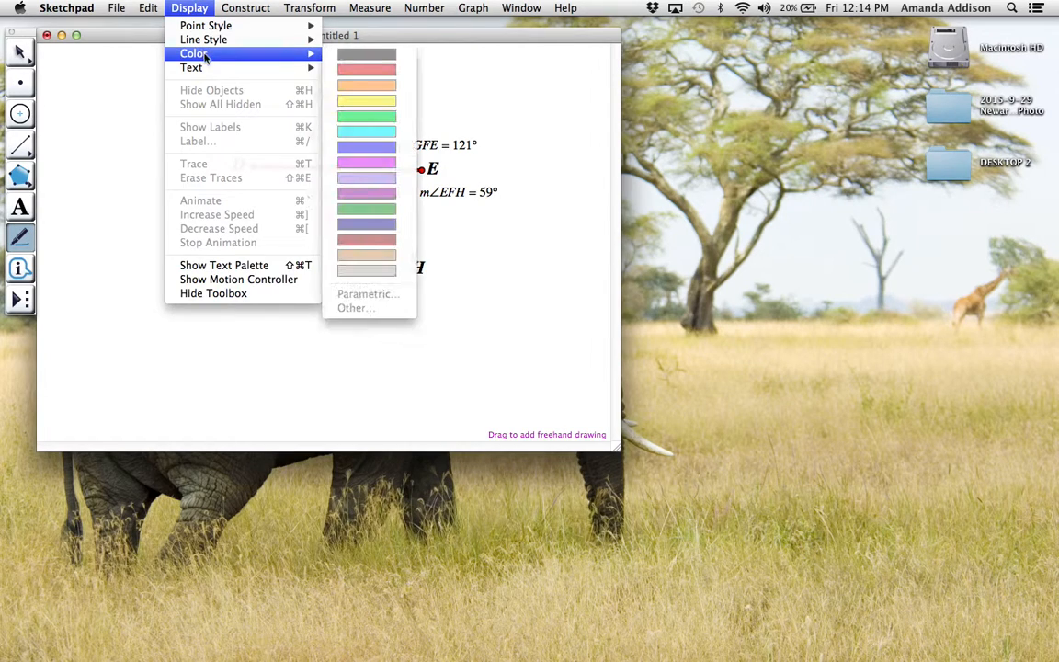
click(101, 239)
click(355, 274)
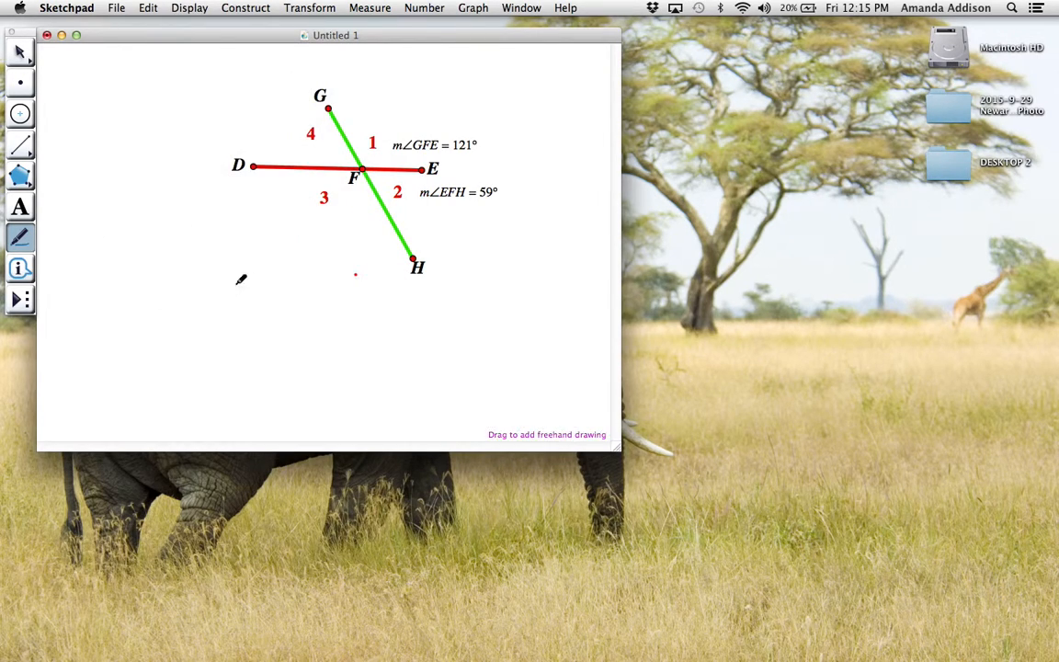
mouse_move(359, 150)
mouse_down()
mouse_move(397, 155)
mouse_move(373, 153)
mouse_move(396, 163)
mouse_move(366, 156)
mouse_up()
drag(138, 234, 202, 205)
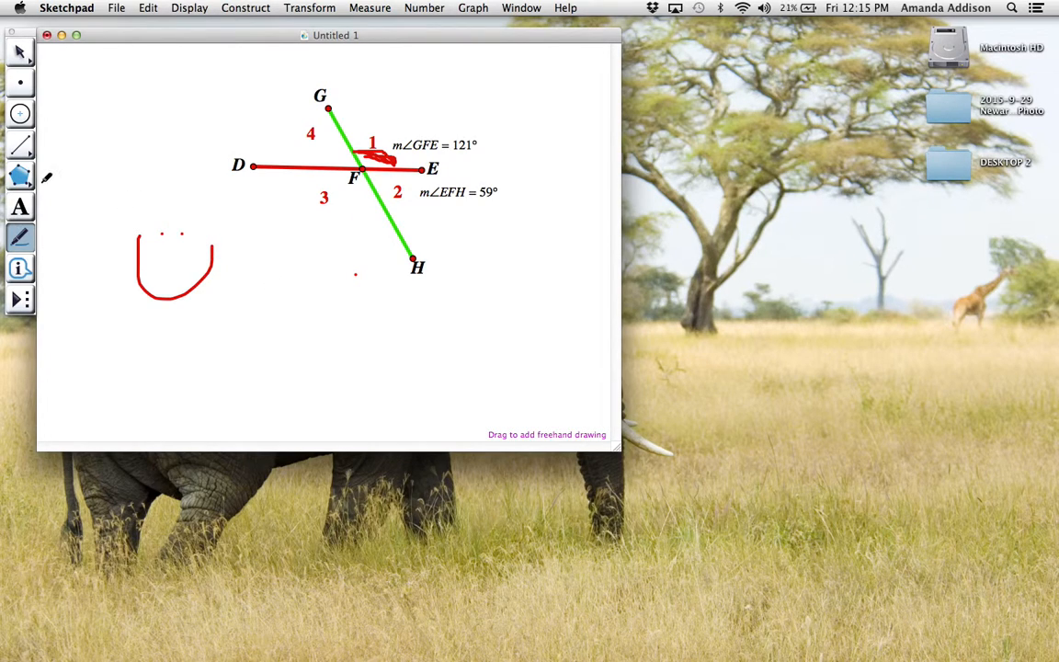
click(16, 308)
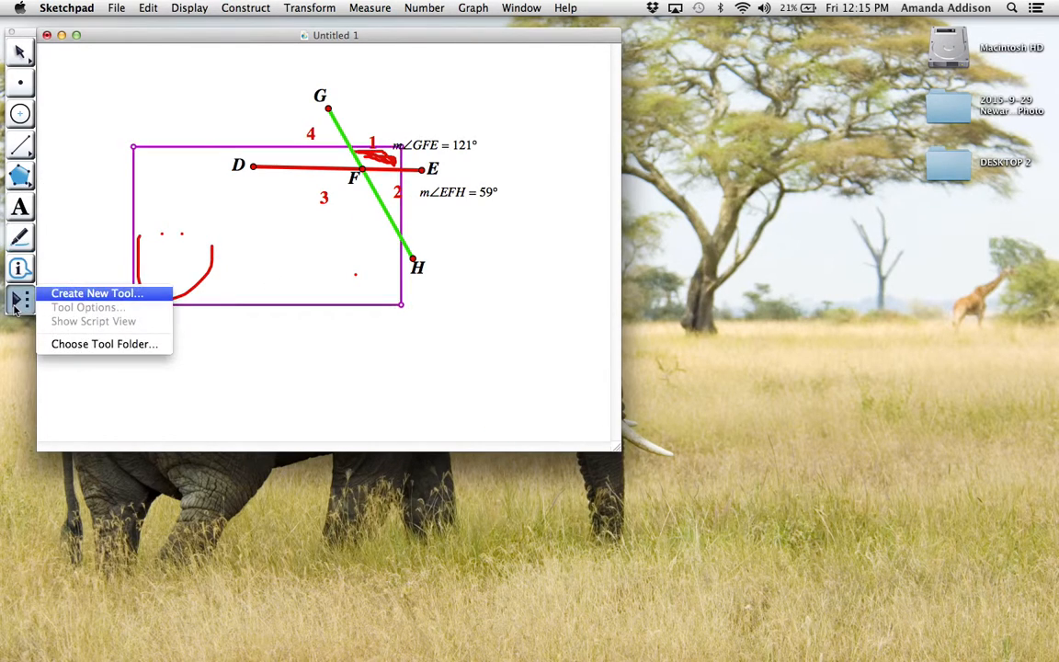
click(14, 308)
click(15, 204)
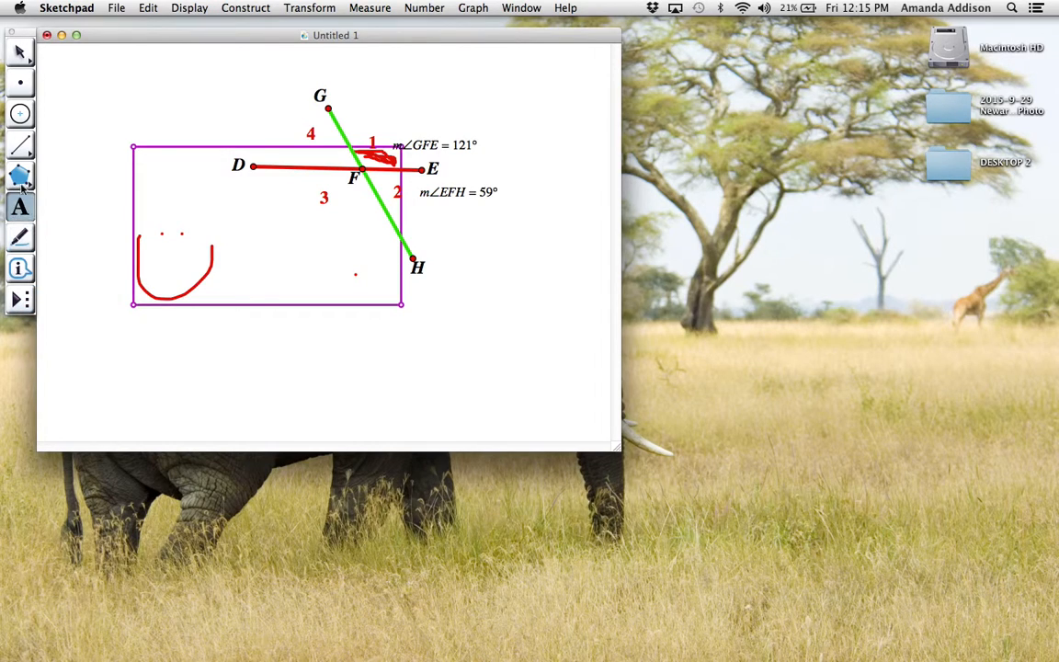
click(30, 172)
click(83, 271)
click(101, 292)
click(82, 271)
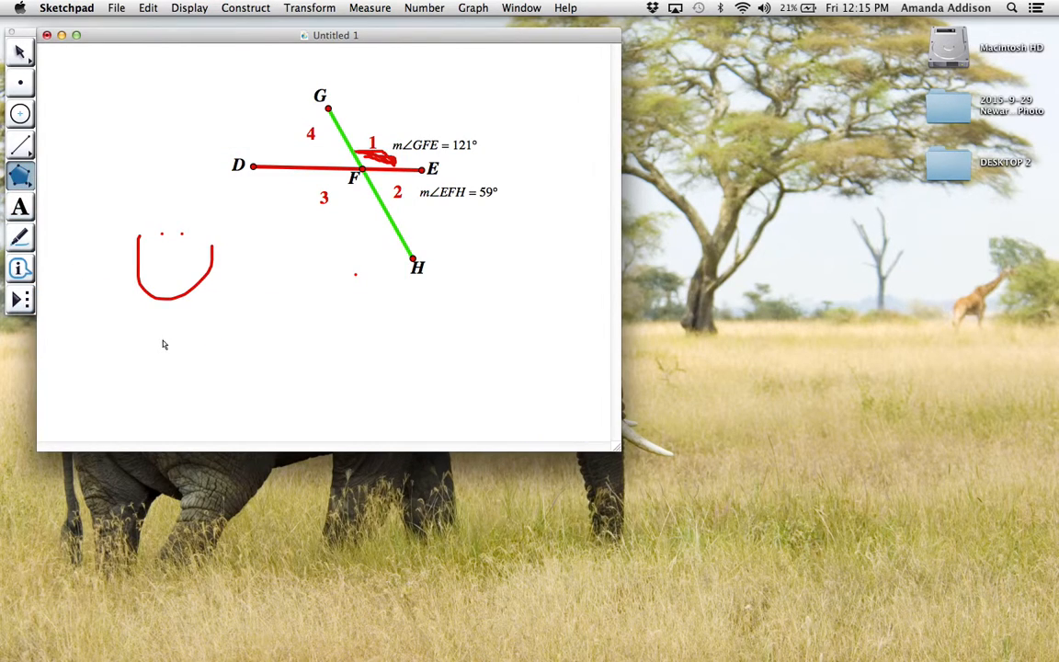
click(20, 140)
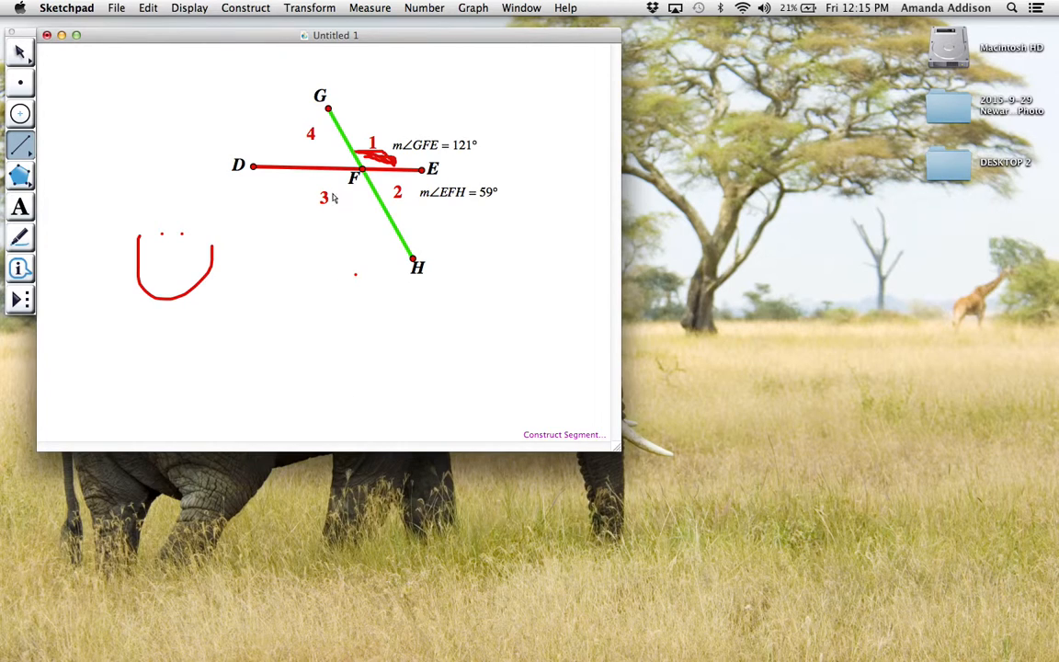
click(4, 189)
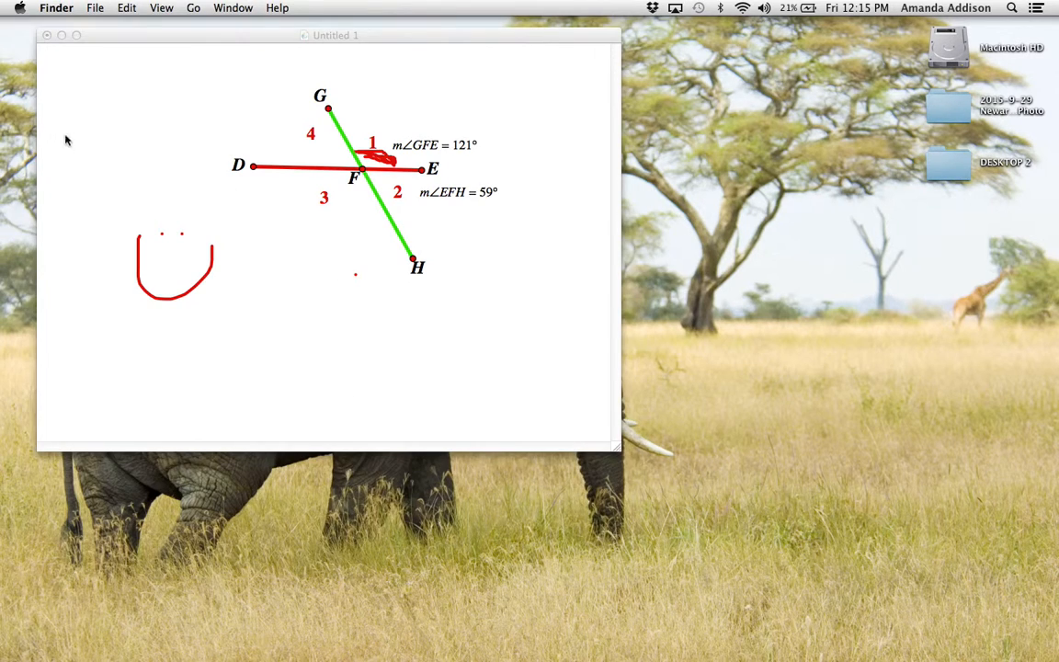
Add a red text caption in the empty area below the figure, greeting with Hi! and stating that this is the named teacher's project
click(89, 213)
click(21, 208)
drag(255, 321, 508, 391)
text(He)
text(! This is )
text(Ms. Addison')
text(s project.)
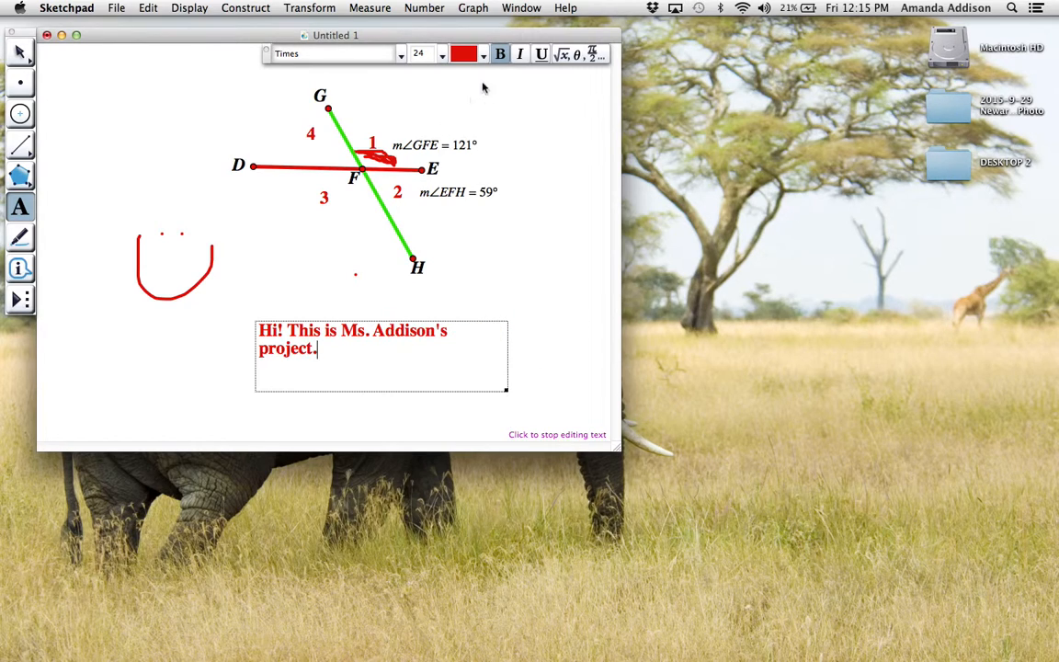
Extend the project caption with dark blue text Hi! followed by the angle and degree symbols, and finish editing it
click(483, 55)
click(467, 237)
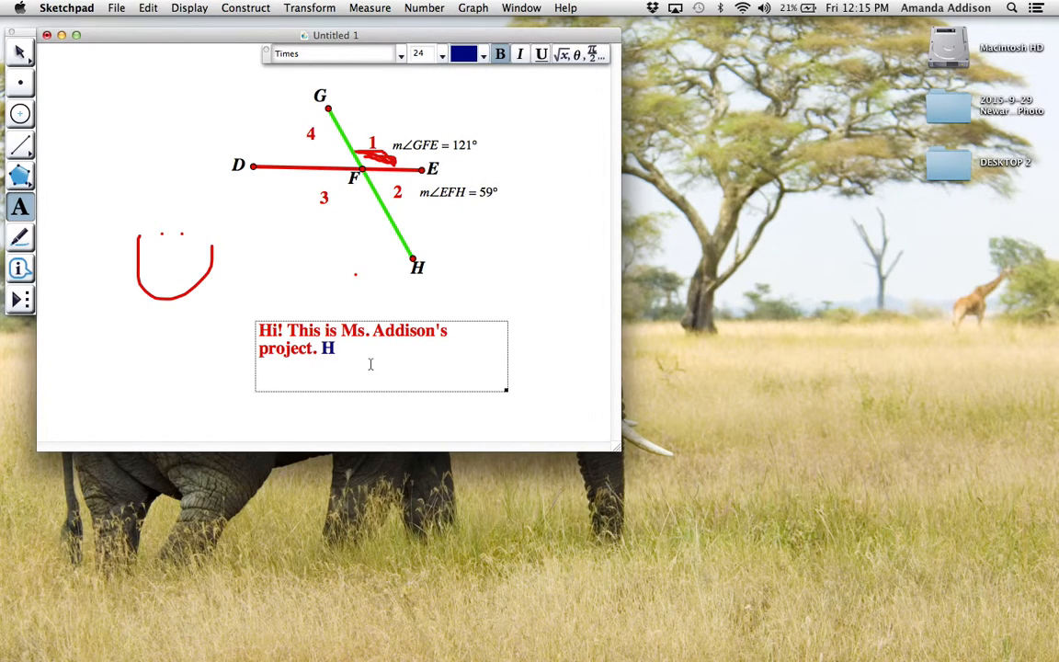
click(559, 55)
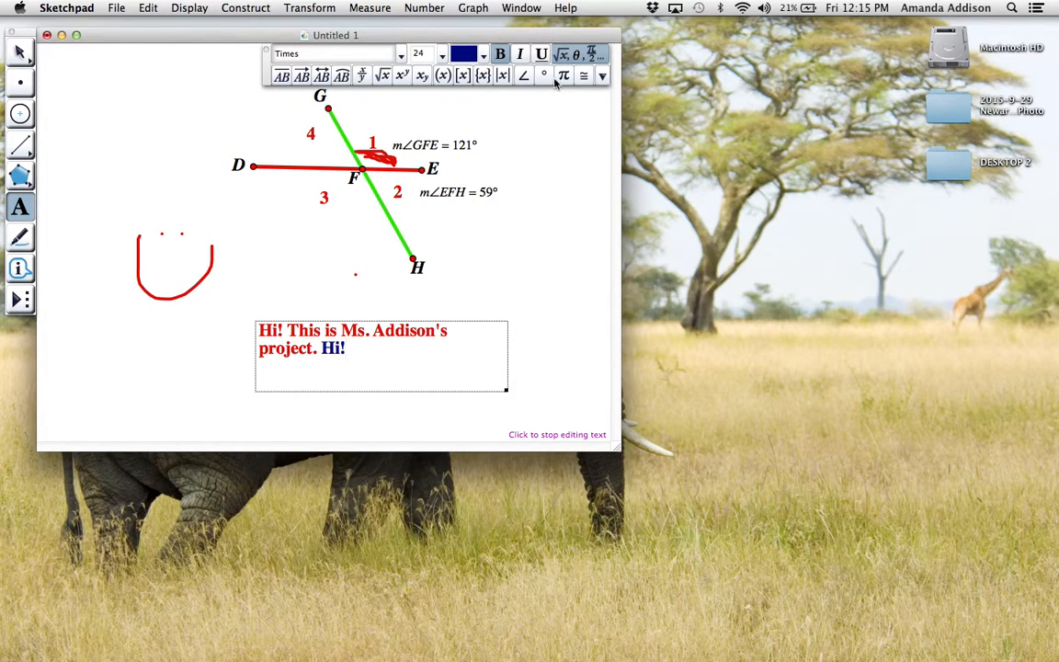
click(523, 75)
click(544, 76)
click(602, 76)
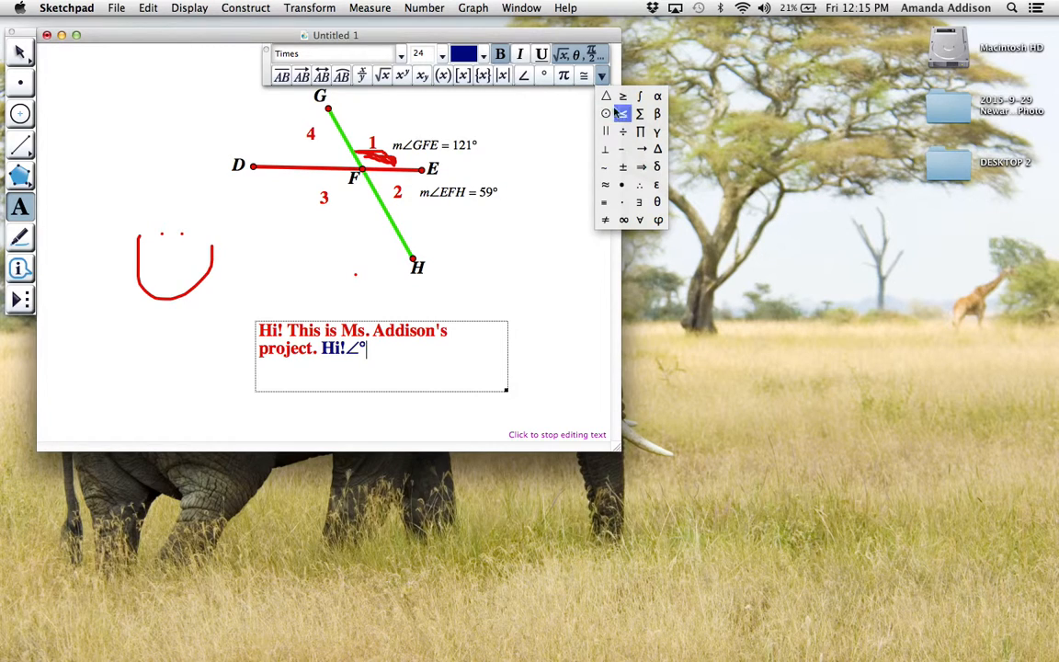
click(321, 77)
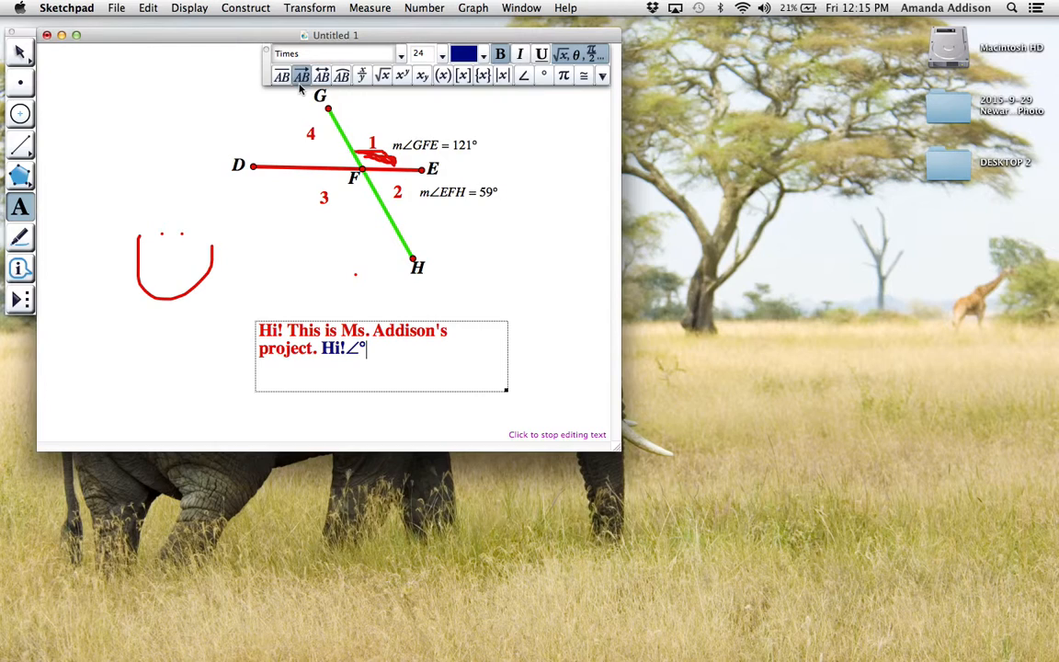
click(331, 308)
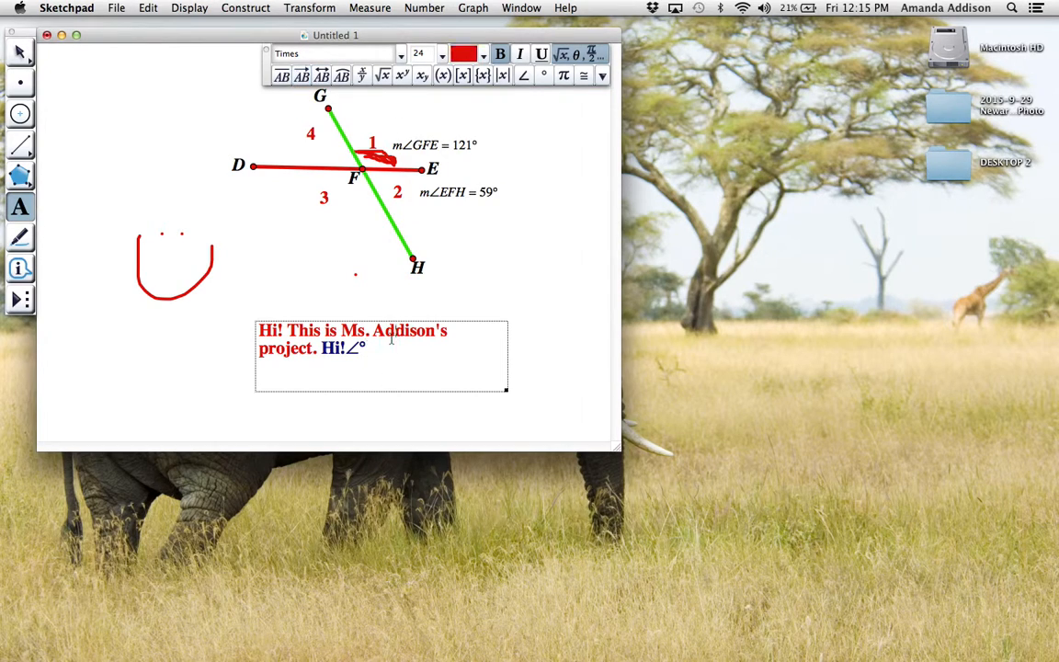
key(super+a)
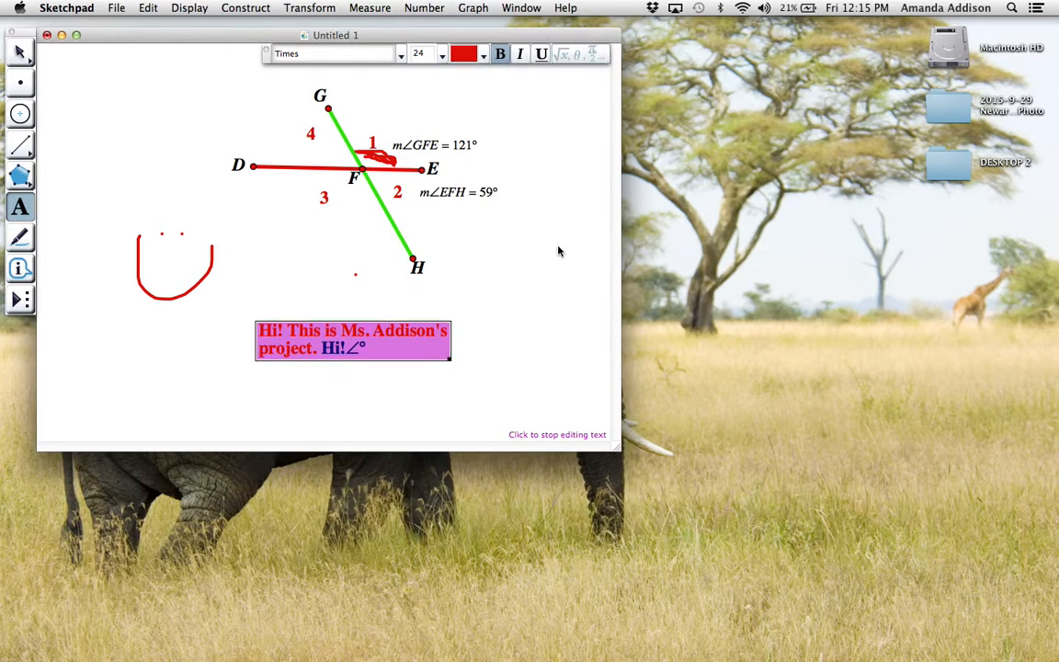
click(558, 251)
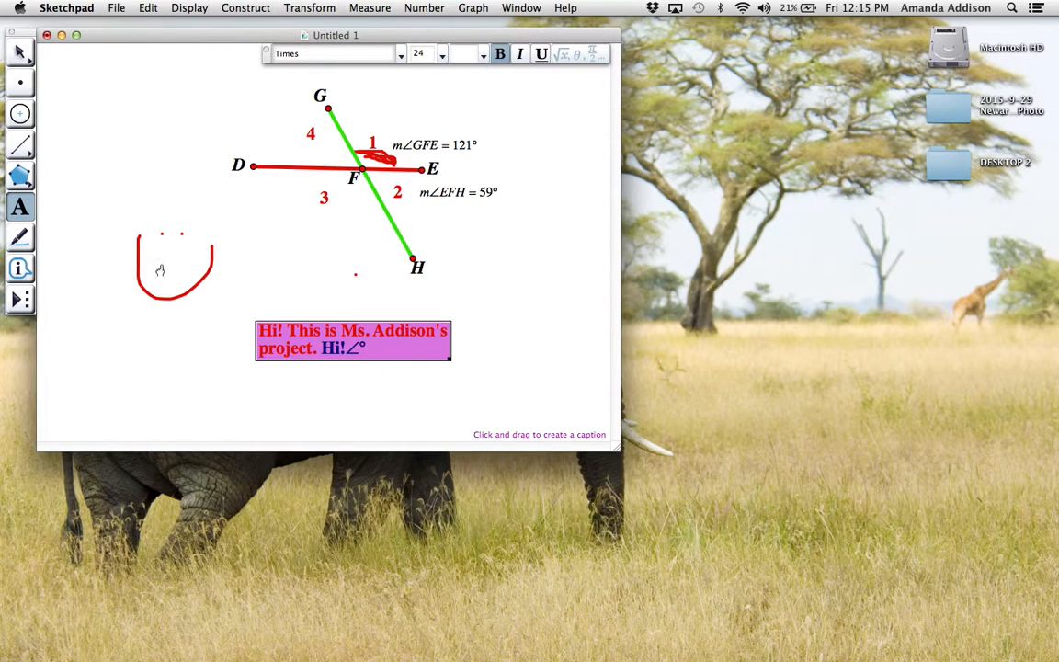